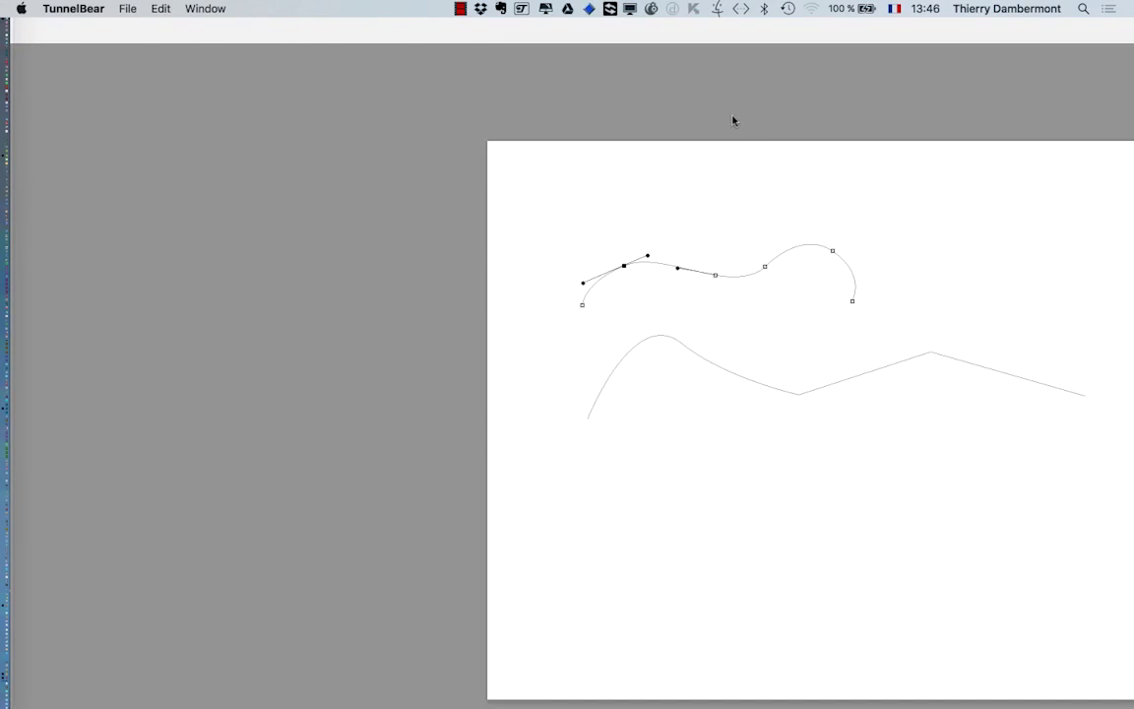
# Bring the Photoshop document forward and pan the canvas up and left to show both paths.
pyautogui.click(732, 120)
pyautogui.moveTo(653, 320); pyautogui.dragTo(360, 281)
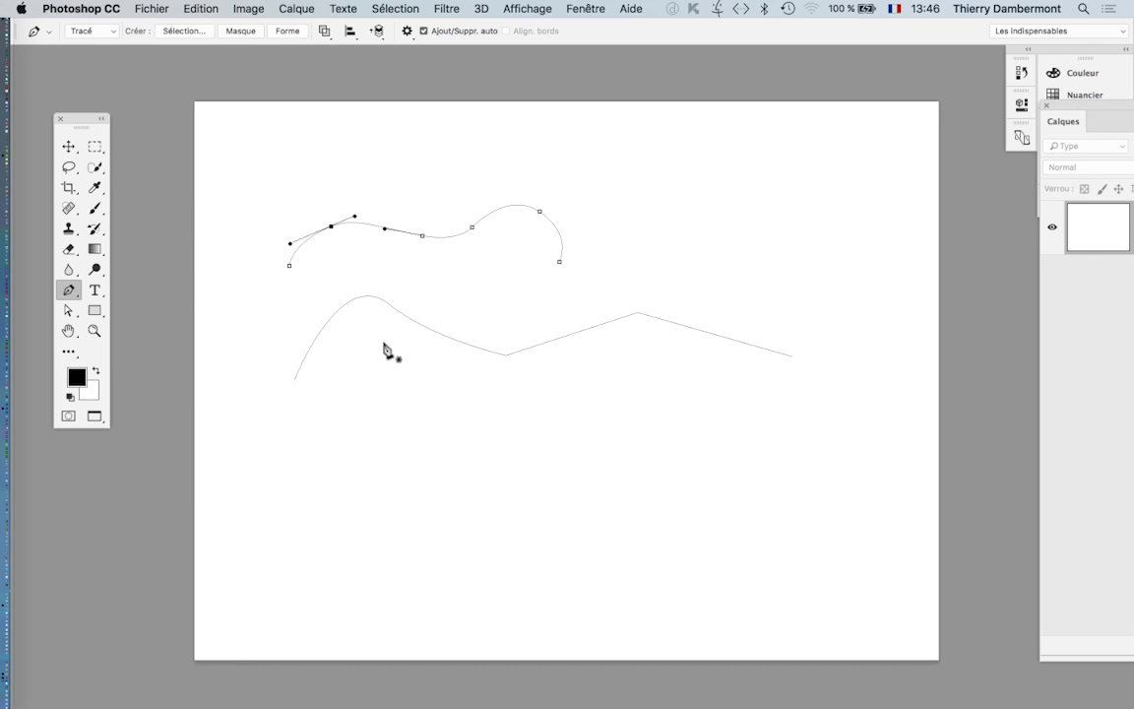
pyautogui.moveTo(34, 617)
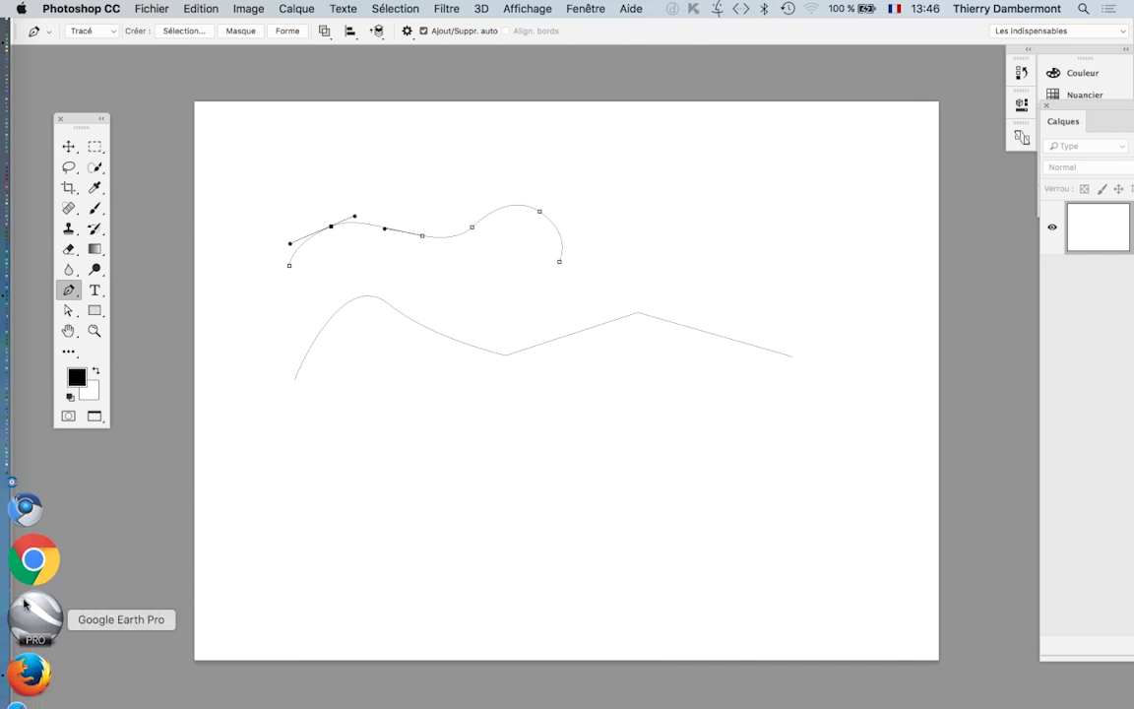
# In a new Firefox window, search Google for 'pierre bezier' from the suggestions.
pyautogui.click(28, 603)
pyautogui.click(111, 7)
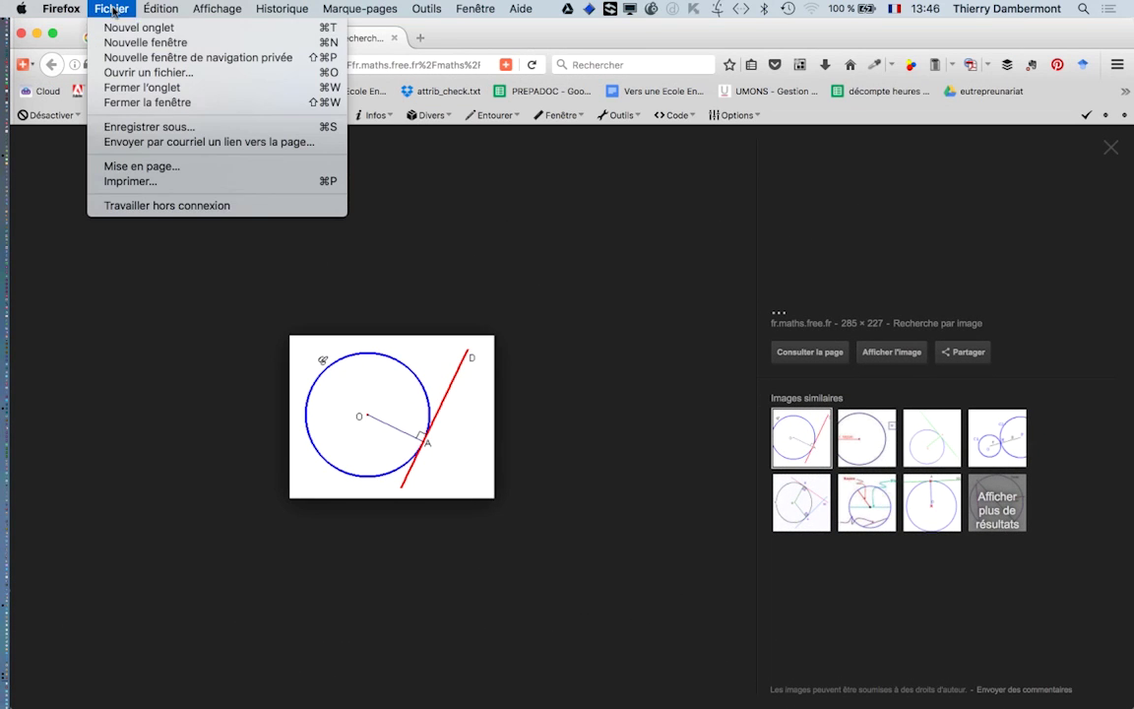
pyautogui.click(137, 42)
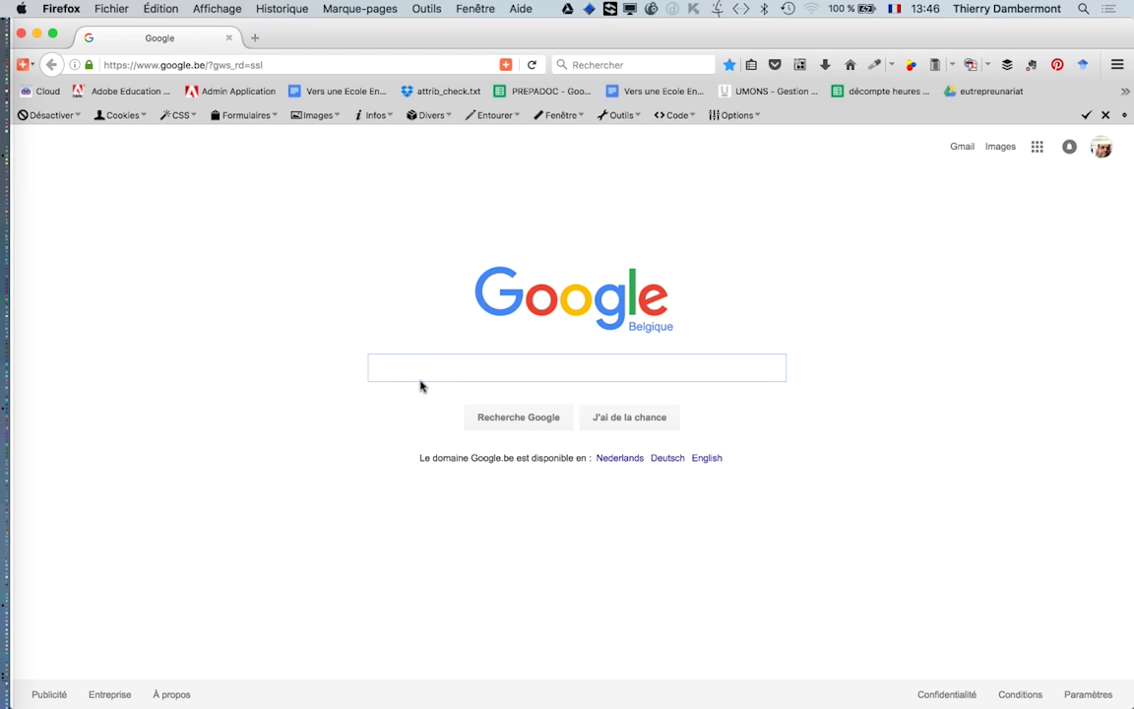
pyautogui.write('pierre')
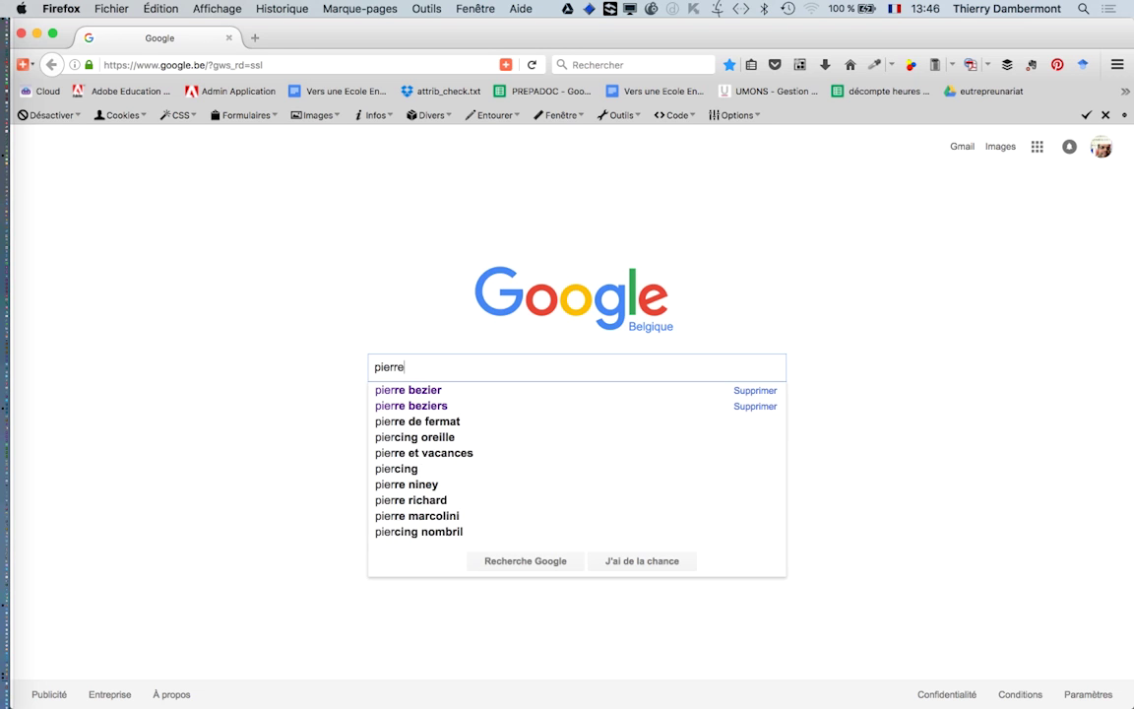
pyautogui.click(436, 391)
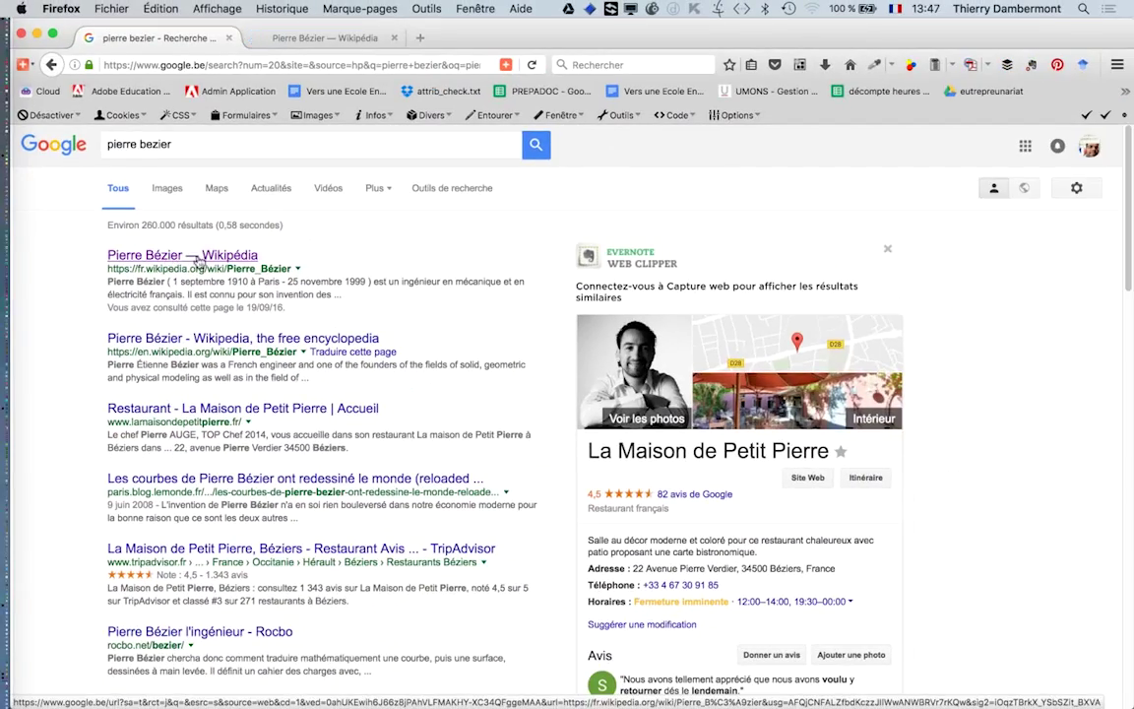
# Open the French Wikipédia article on Pierre Bézier and scroll through it.
pyautogui.click(175, 258)
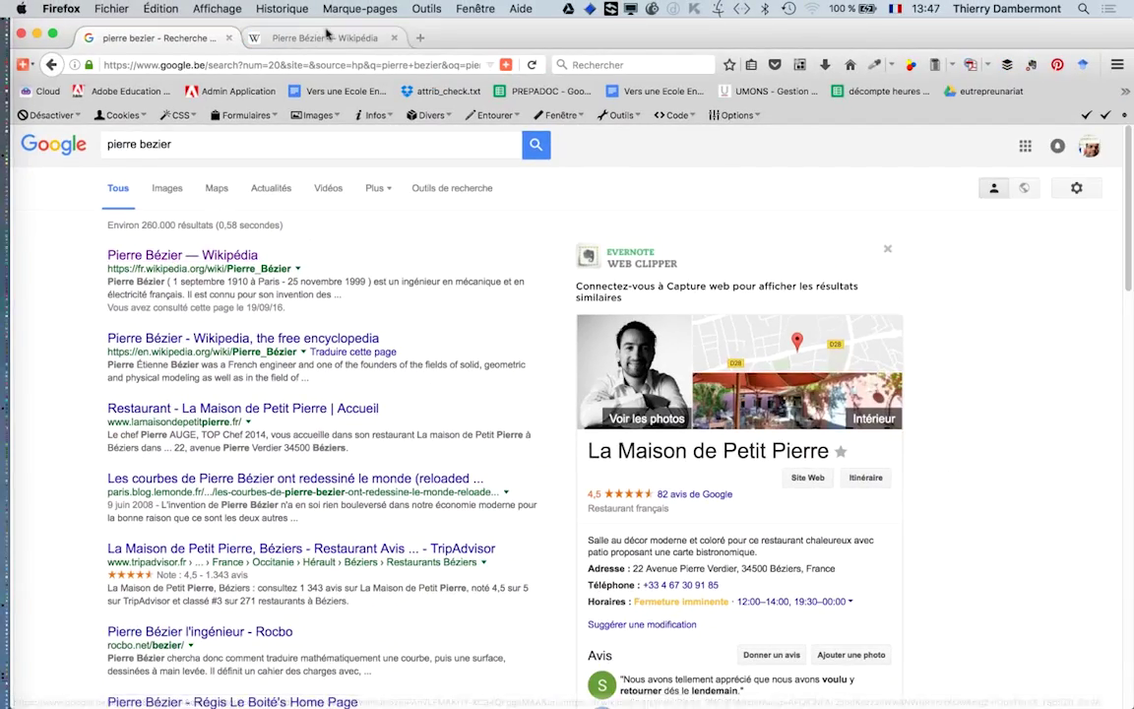
pyautogui.scroll(-4, 683, 409)
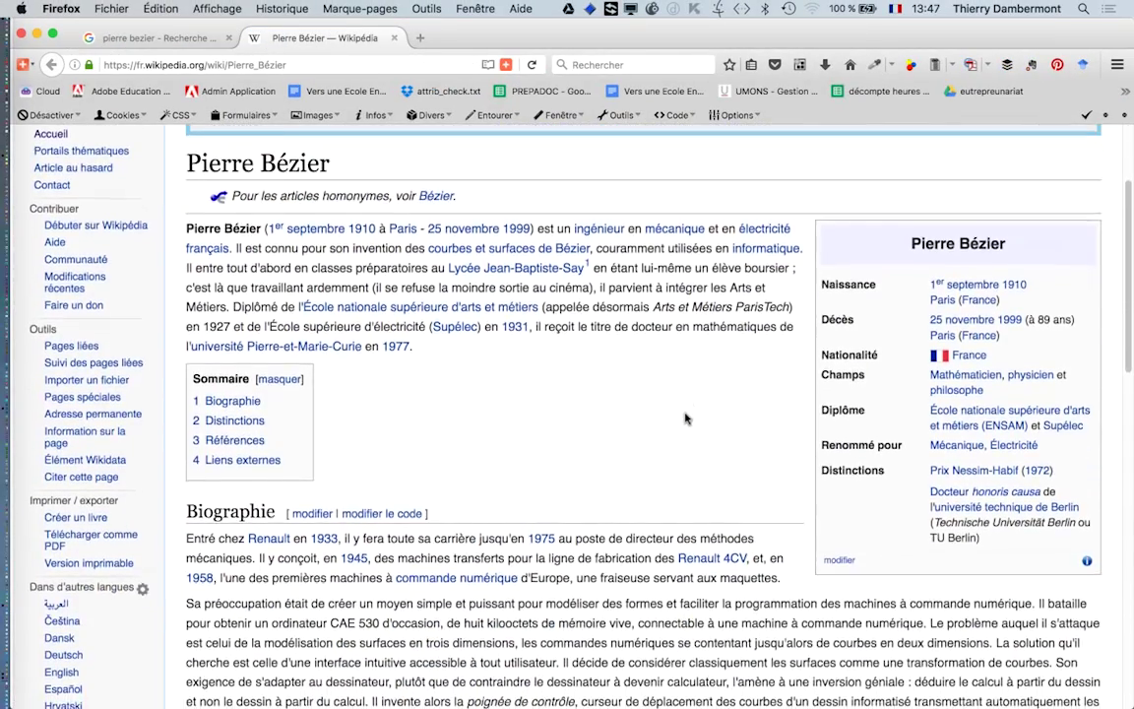
pyautogui.scroll(-1, 685, 417)
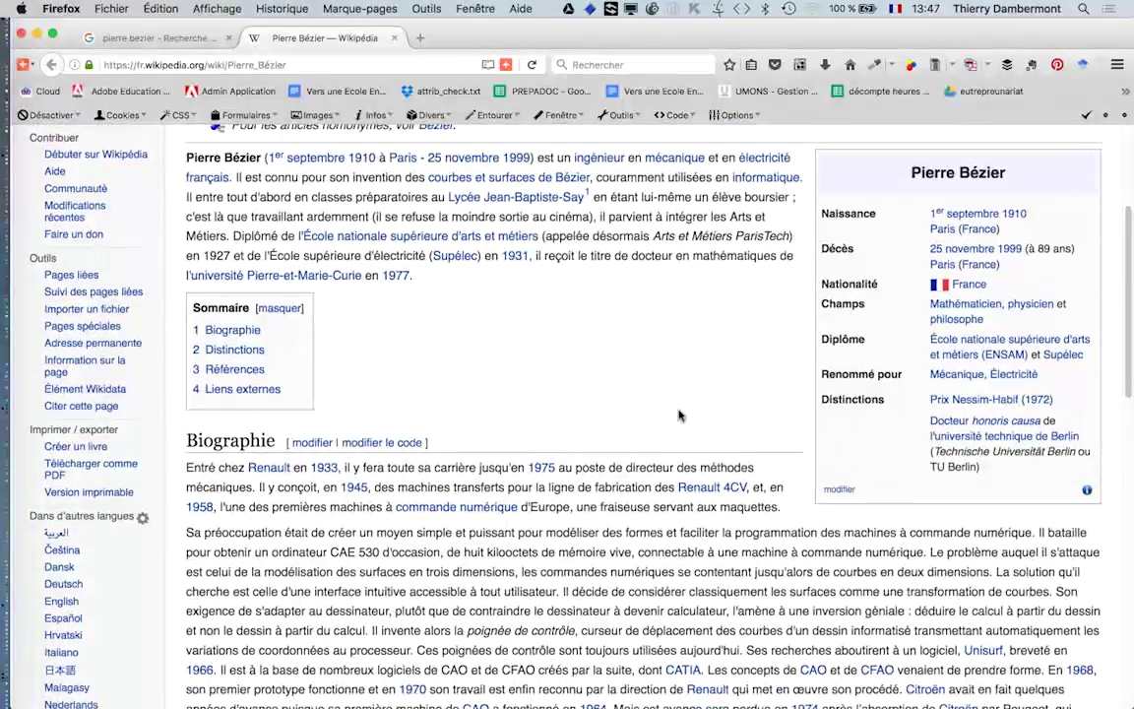
pyautogui.scroll(-1, 678, 414)
pyautogui.scroll(-1, 678, 415)
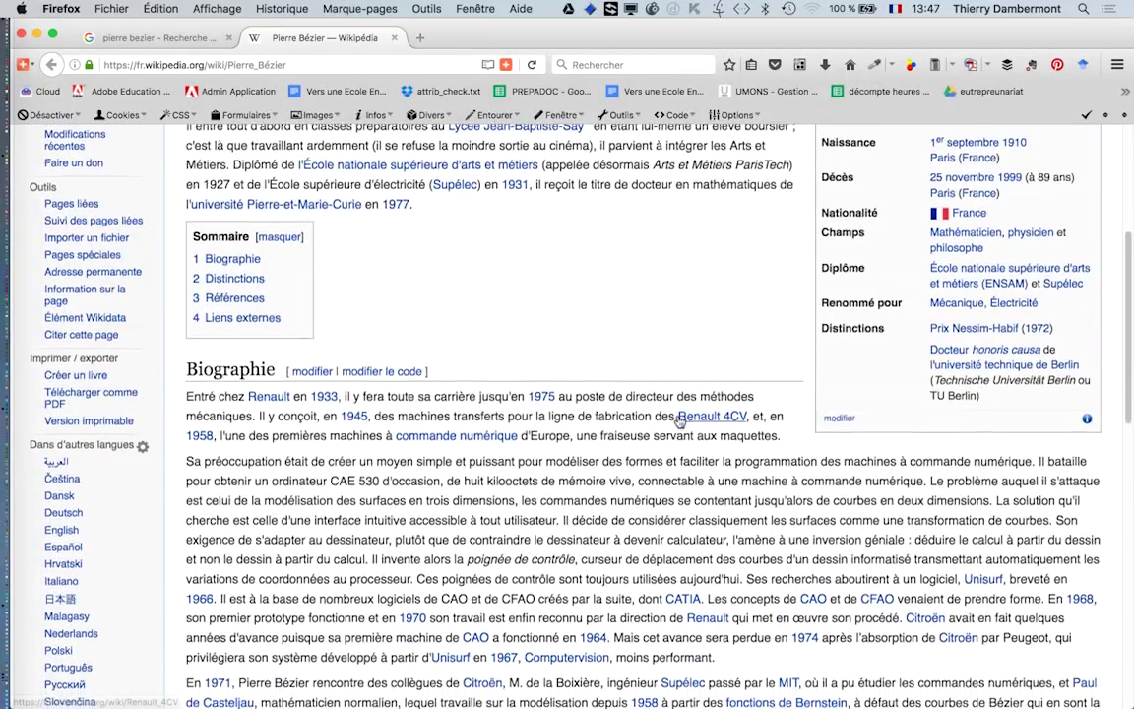
pyautogui.scroll(-2, 678, 416)
pyautogui.scroll(-1, 678, 416)
pyautogui.scroll(-1, 678, 417)
pyautogui.scroll(-2, 677, 418)
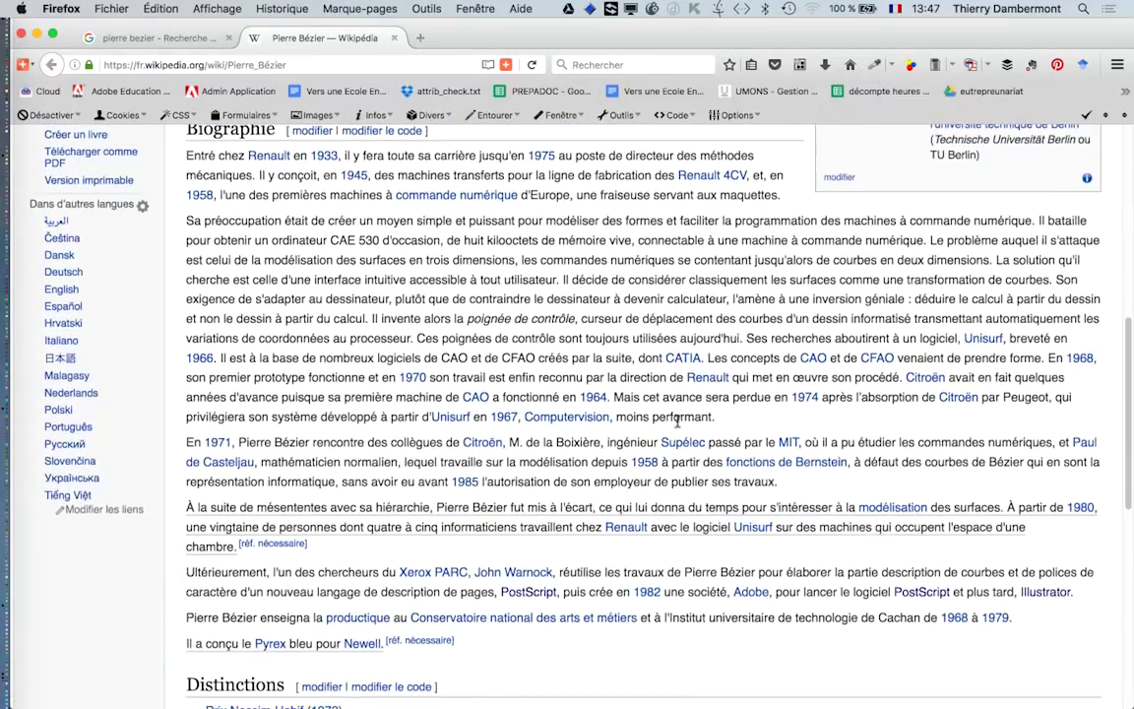
pyautogui.scroll(-1, 676, 422)
pyautogui.scroll(-2, 677, 421)
pyautogui.scroll(-2, 676, 426)
pyautogui.scroll(-2, 676, 428)
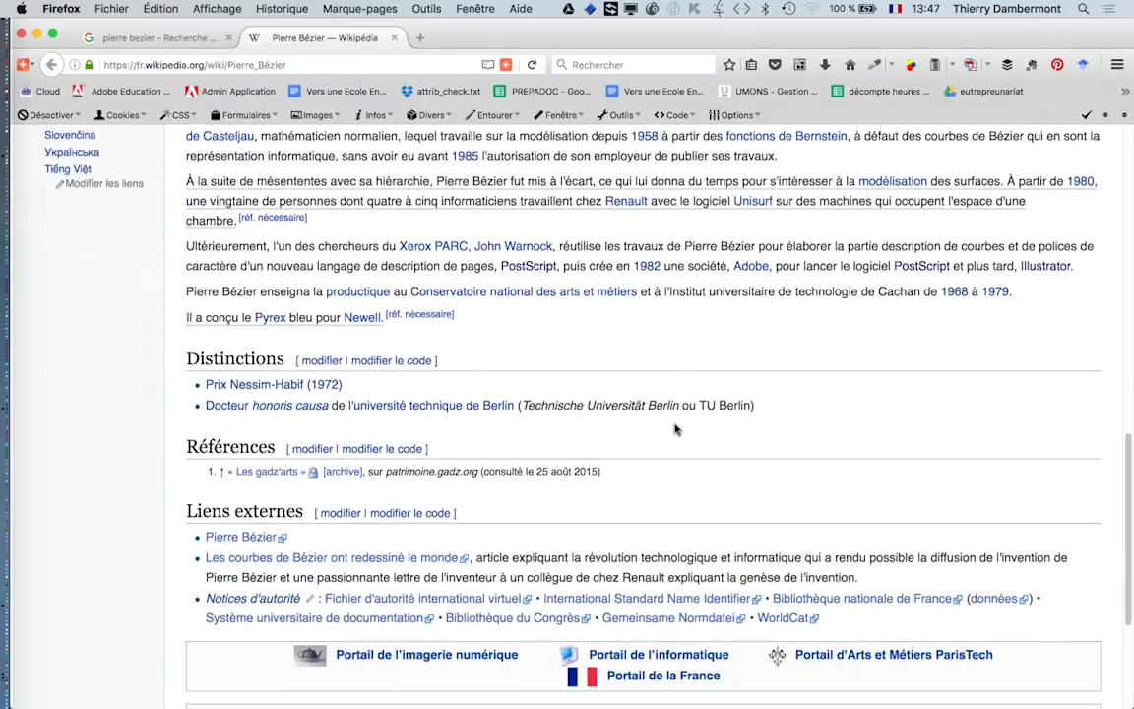
pyautogui.scroll(2, 676, 429)
pyautogui.scroll(10, 676, 429)
pyautogui.scroll(1, 167, 505)
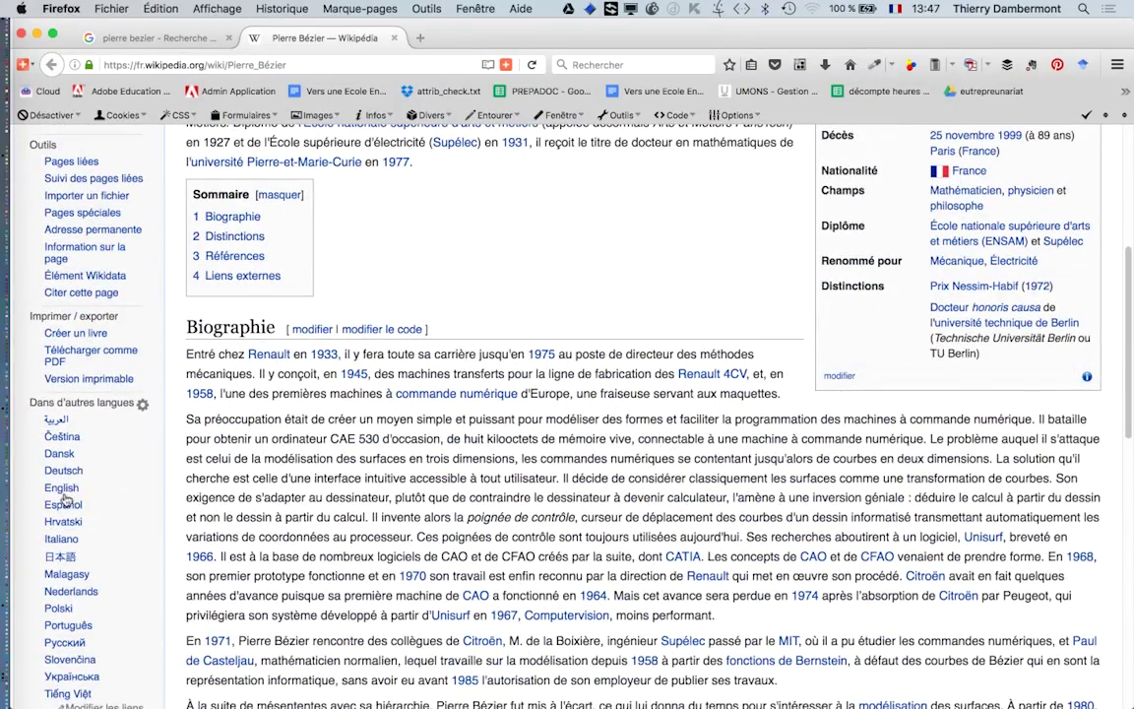
# Read the English version of the article zoomed out, then close the browser window.
pyautogui.click(59, 489)
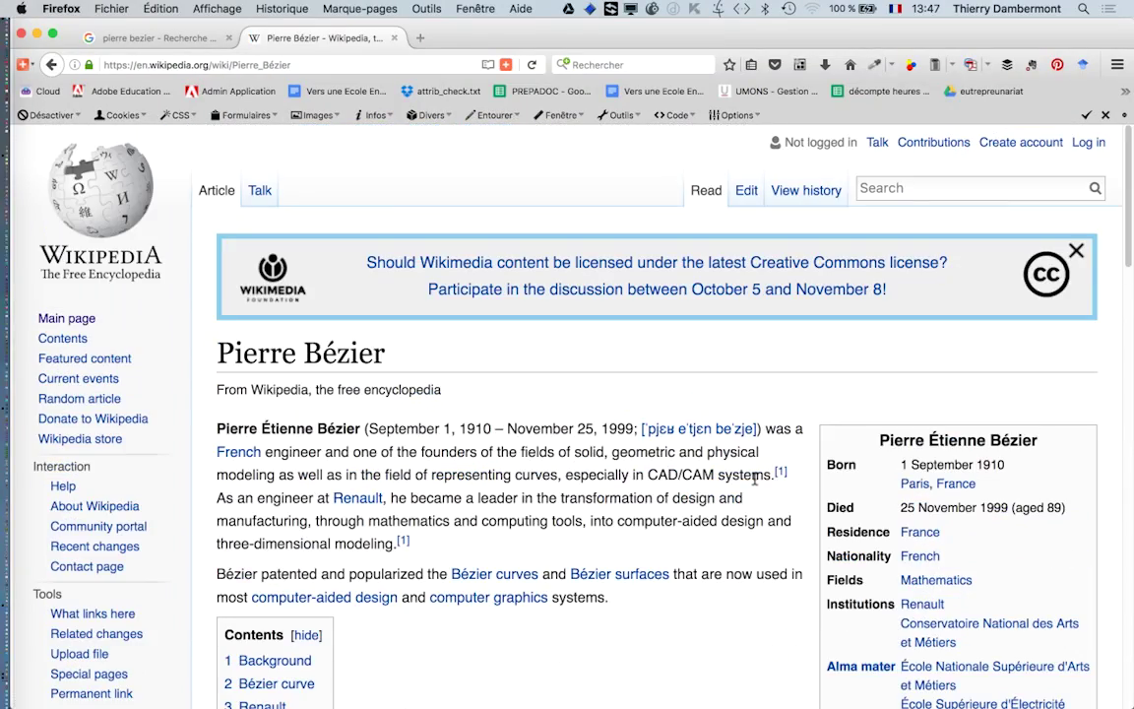
pyautogui.press('super+minus')
pyautogui.press('super+minus')
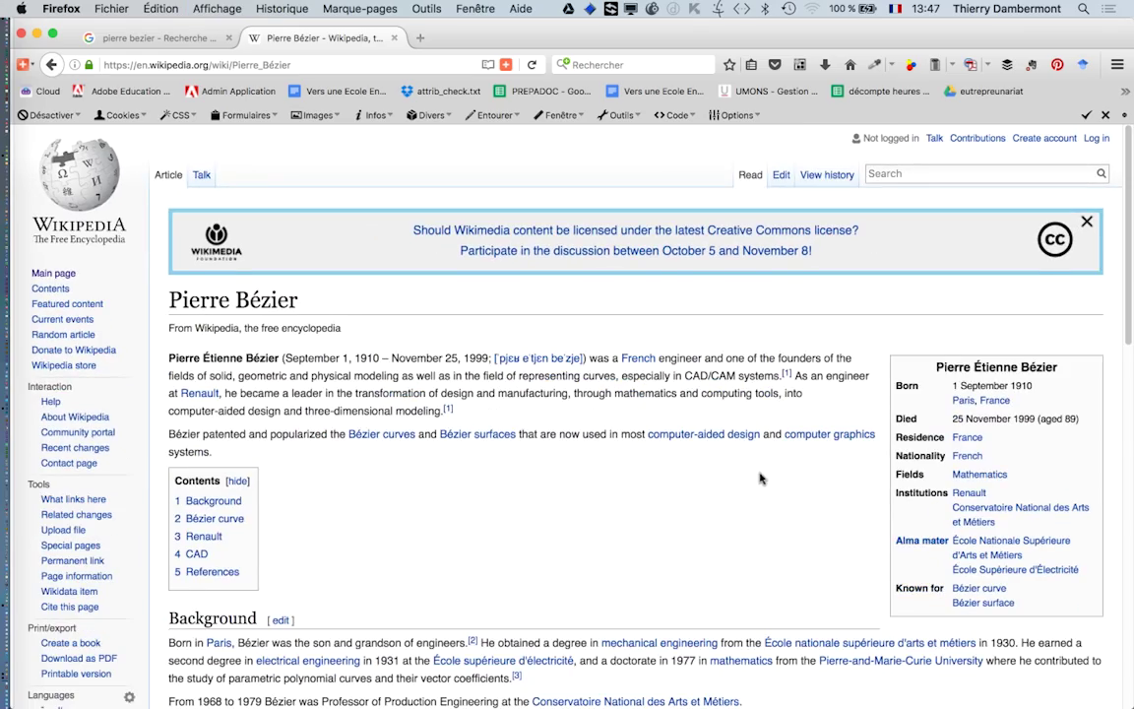
pyautogui.scroll(-1, 767, 484)
pyautogui.scroll(-2, 767, 484)
pyautogui.scroll(-5, 767, 486)
pyautogui.scroll(-5, 765, 490)
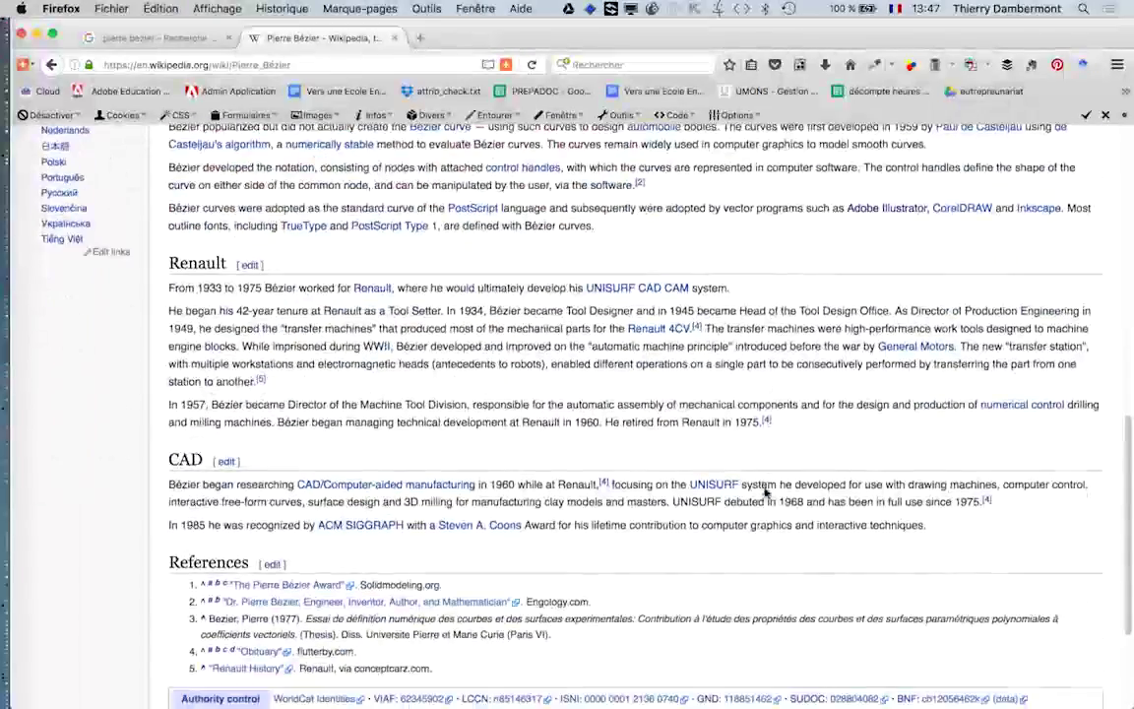
pyautogui.scroll(-4, 764, 495)
pyautogui.scroll(10, 763, 494)
pyautogui.scroll(8, 765, 493)
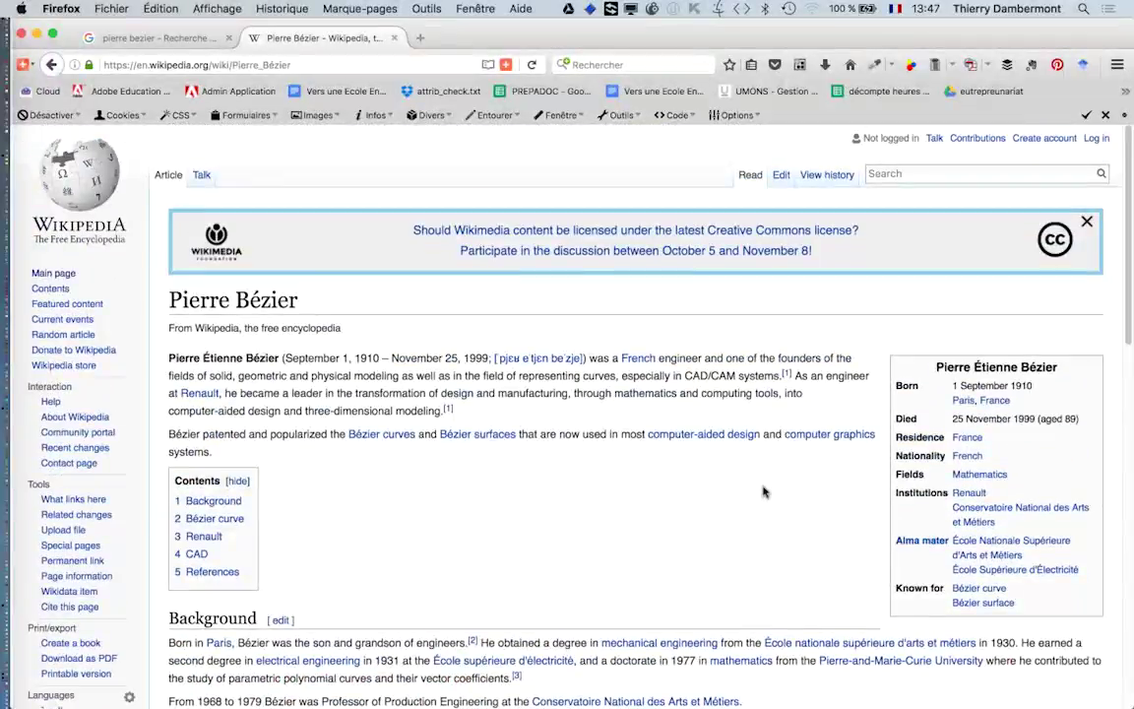
pyautogui.click(37, 34)
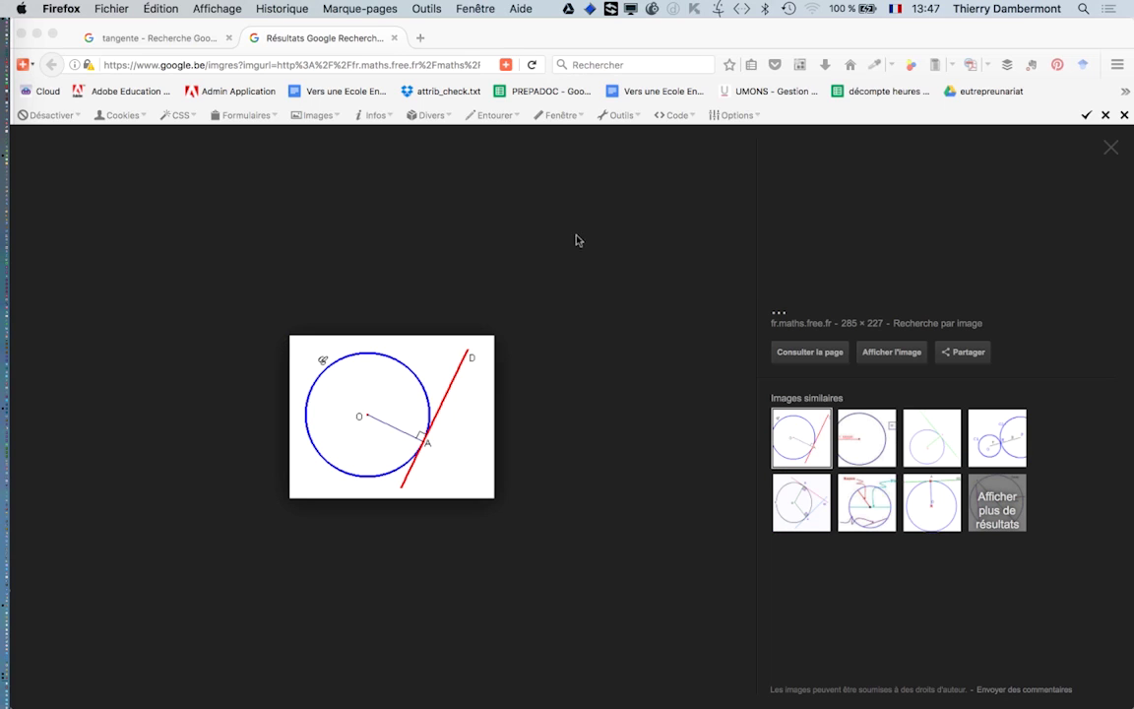
# Return to Photoshop, deselect the wavy upper path, and switch to the Pen tool (P).
pyautogui.press('super+m')
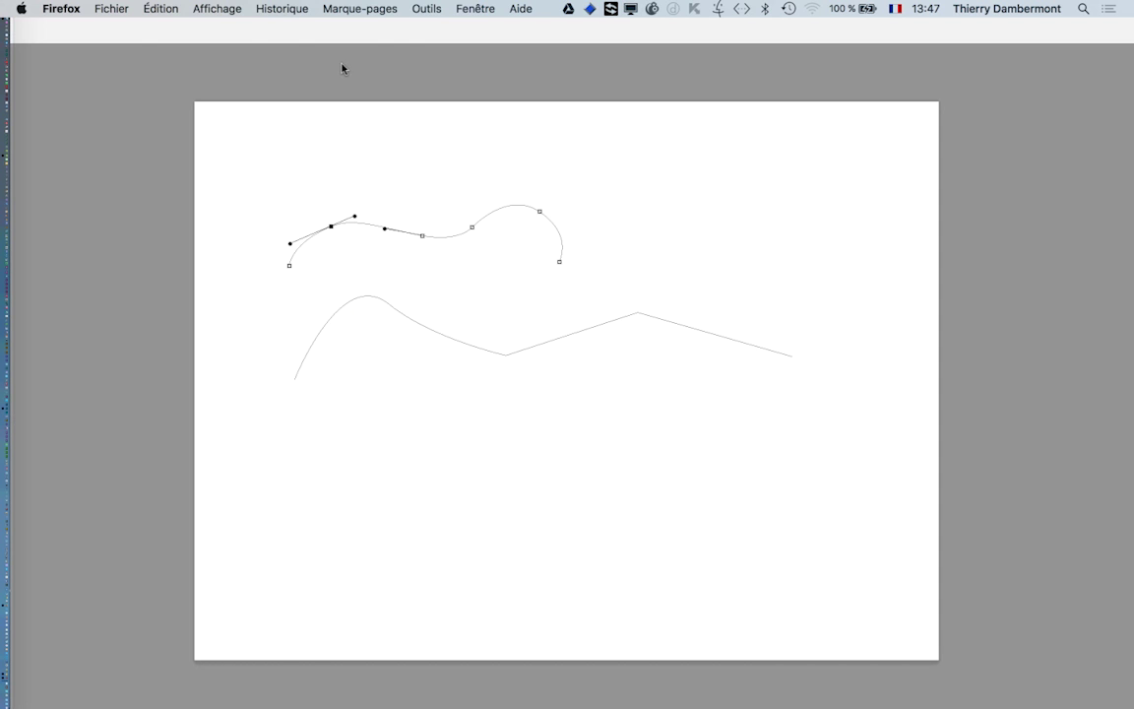
pyautogui.click(354, 100)
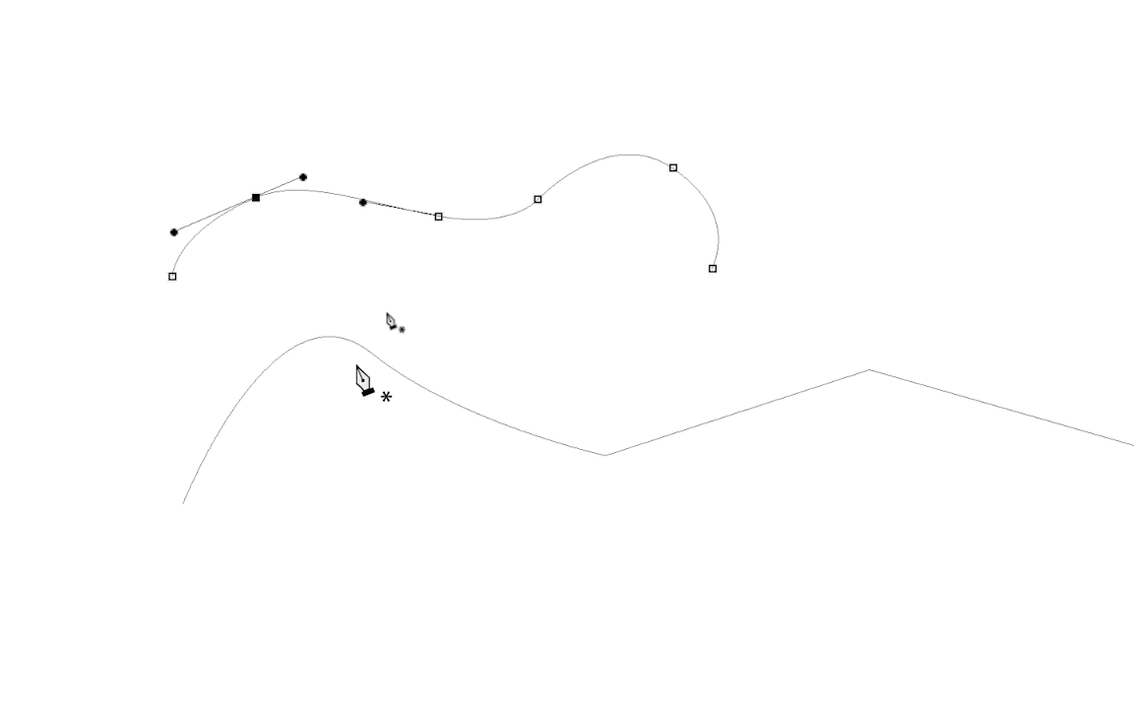
pyautogui.click(356, 397)
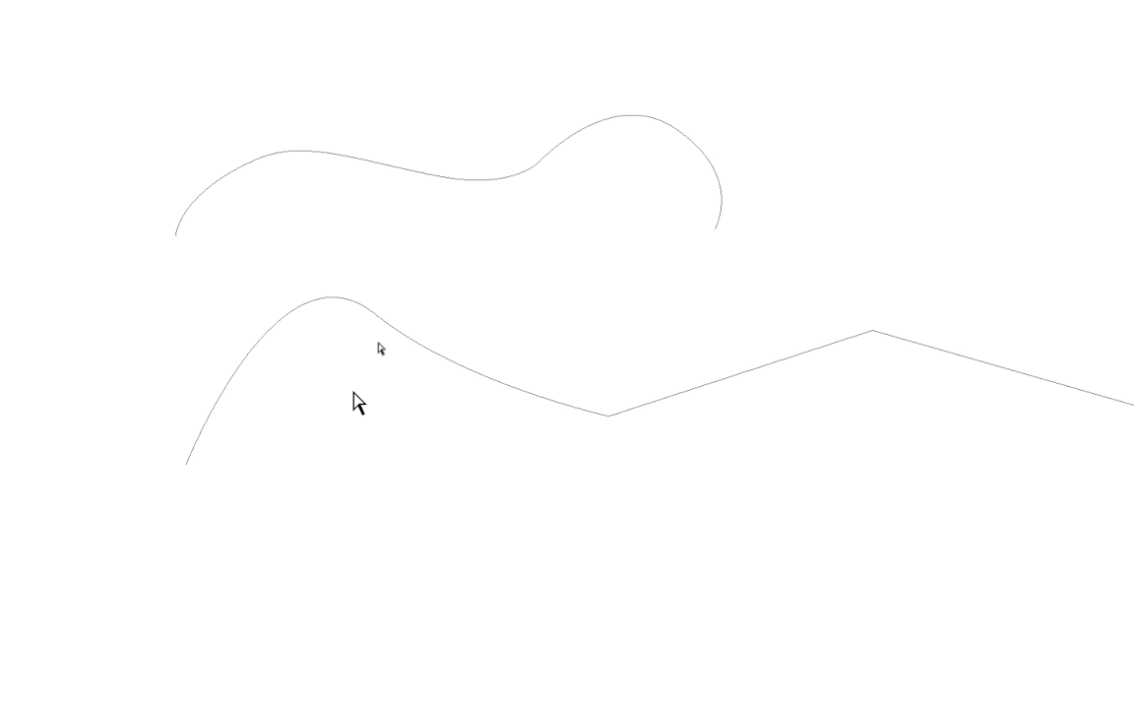
pyautogui.press('p')
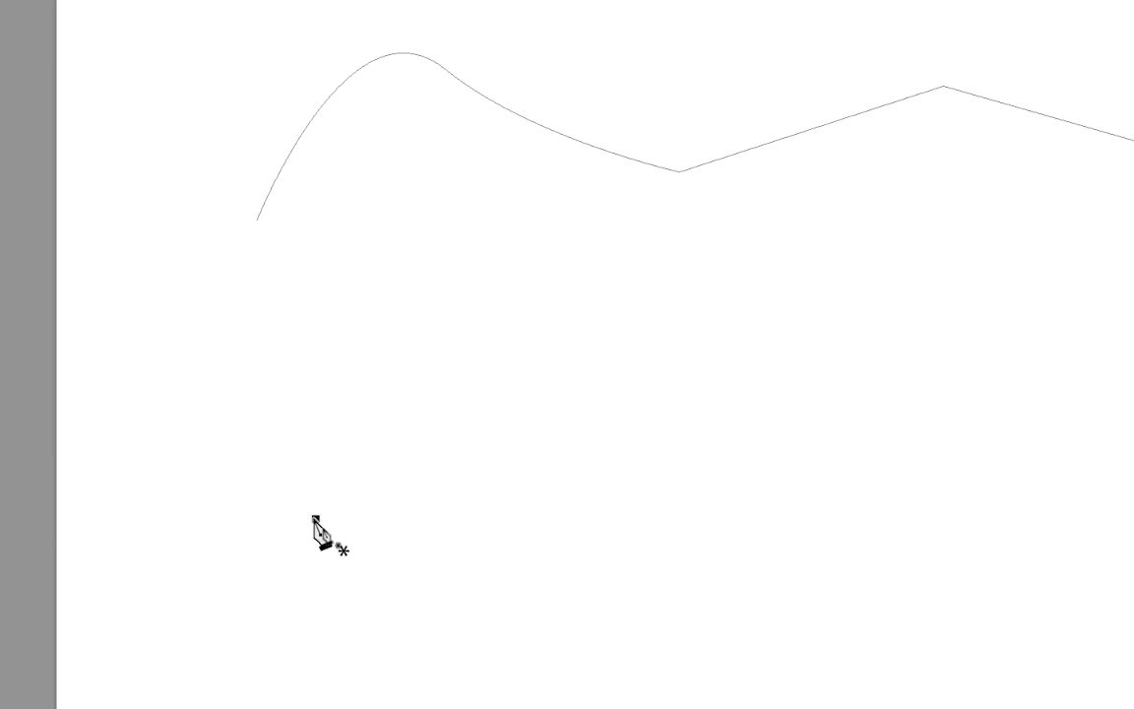
# Drag out a new anchor with handles below the zigzag path to form a two-point curve.
pyautogui.moveTo(314, 516); pyautogui.dragTo(352, 494)
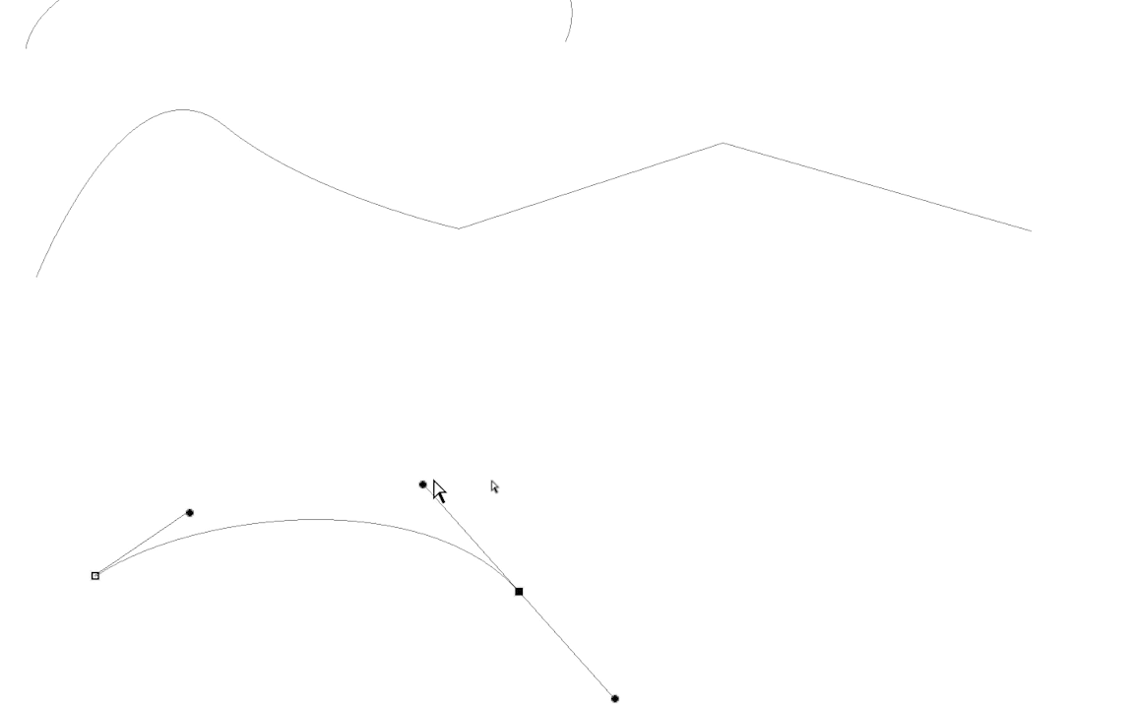
# Swing and lengthen the left anchor's handle to widen and flatten the curve.
pyautogui.moveTo(430, 481); pyautogui.dragTo(424, 565)
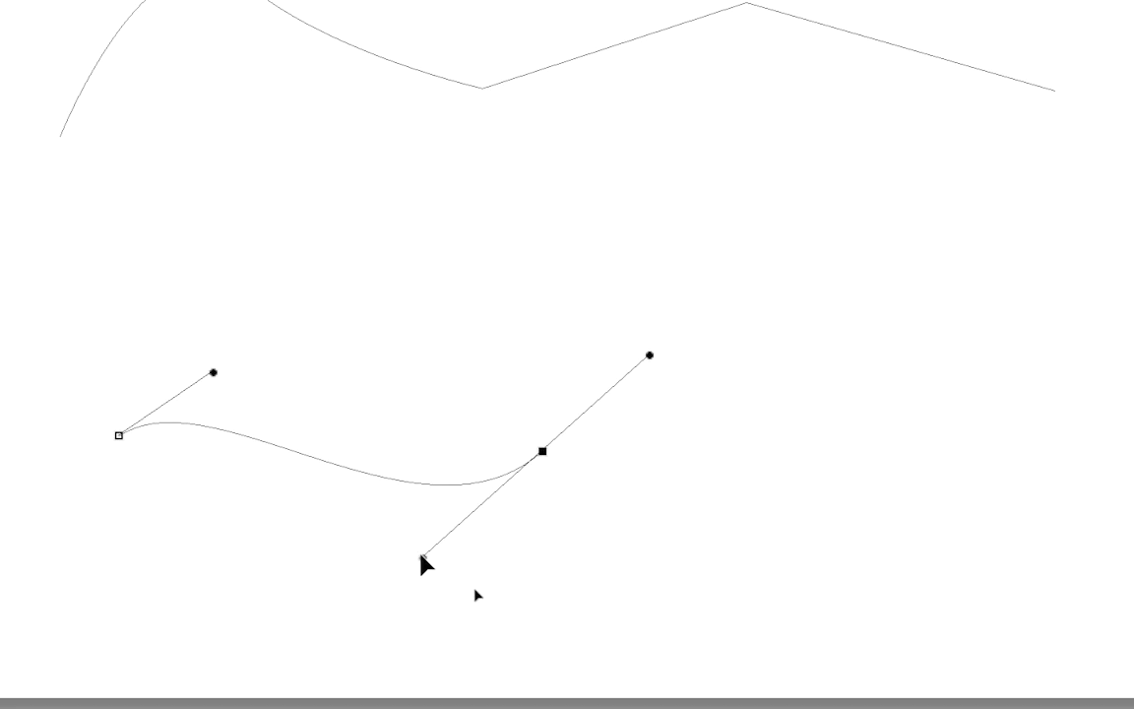
pyautogui.click(374, 480)
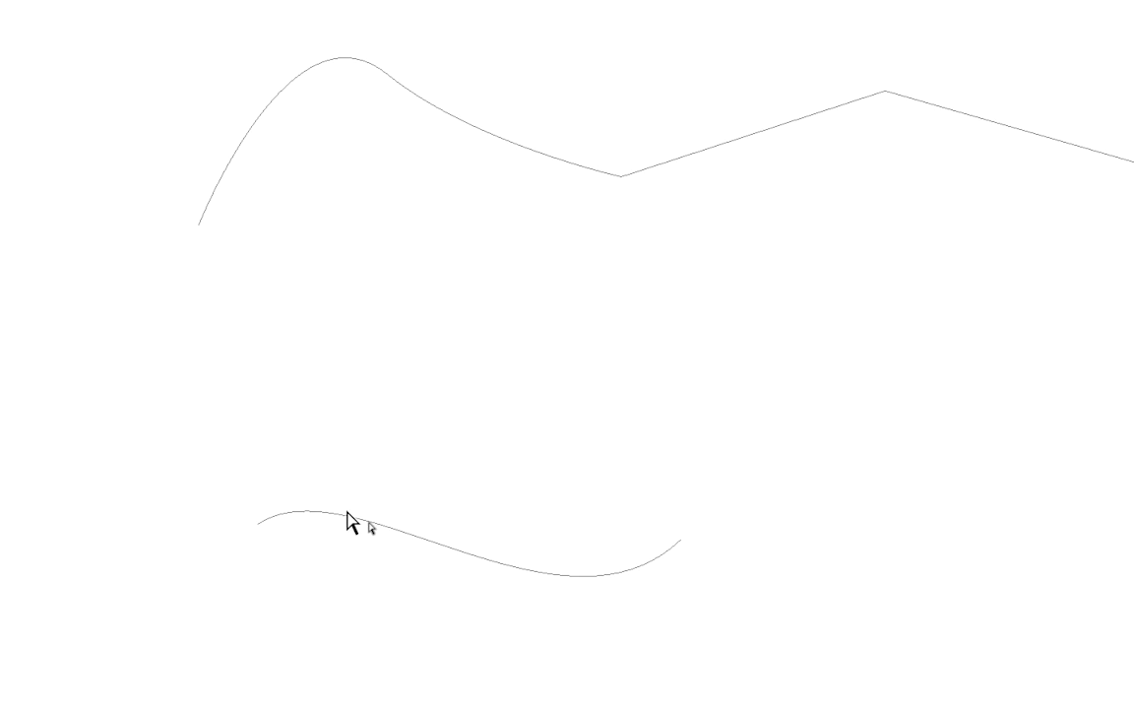
pyautogui.click(349, 520)
pyautogui.moveTo(349, 494); pyautogui.dragTo(457, 308)
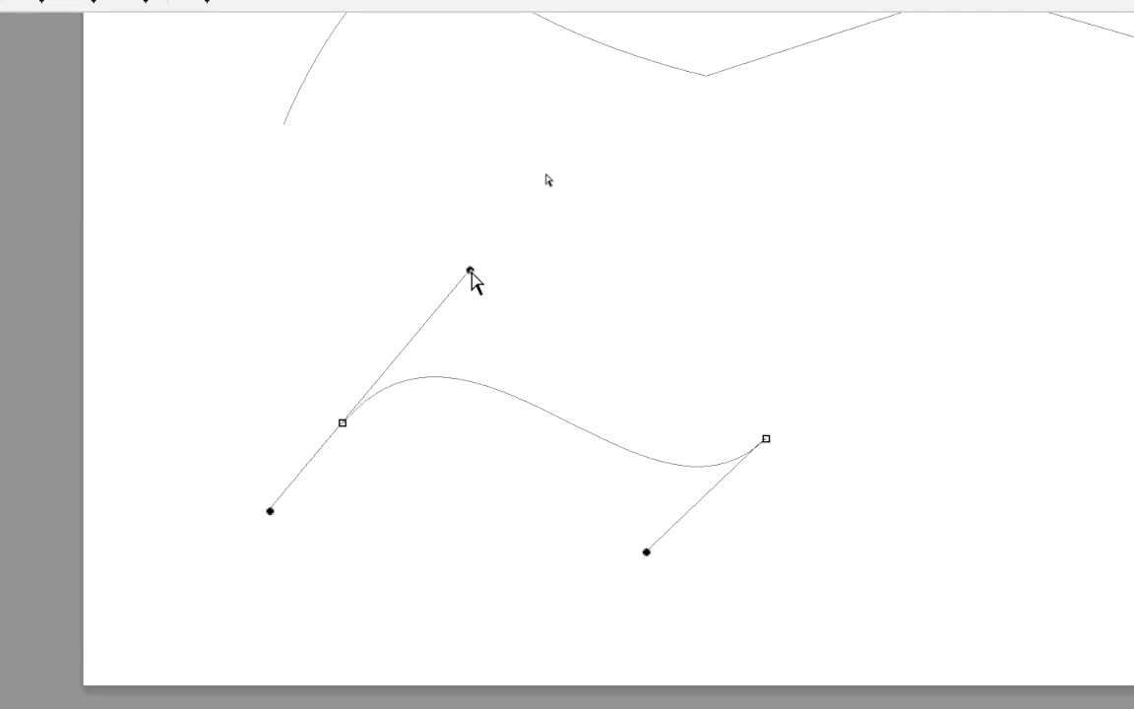
pyautogui.moveTo(447, 169)
pyautogui.mouseDown()
pyautogui.moveTo(477, 386)
pyautogui.moveTo(621, 93)
pyautogui.mouseUp()
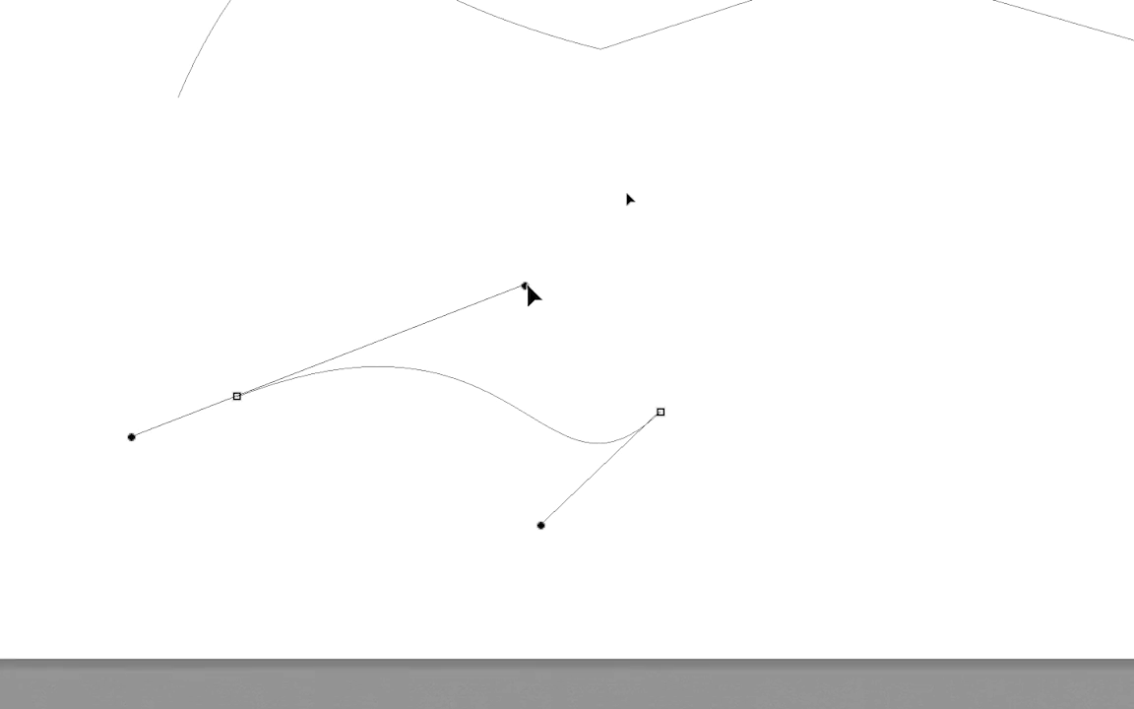
pyautogui.click(551, 403)
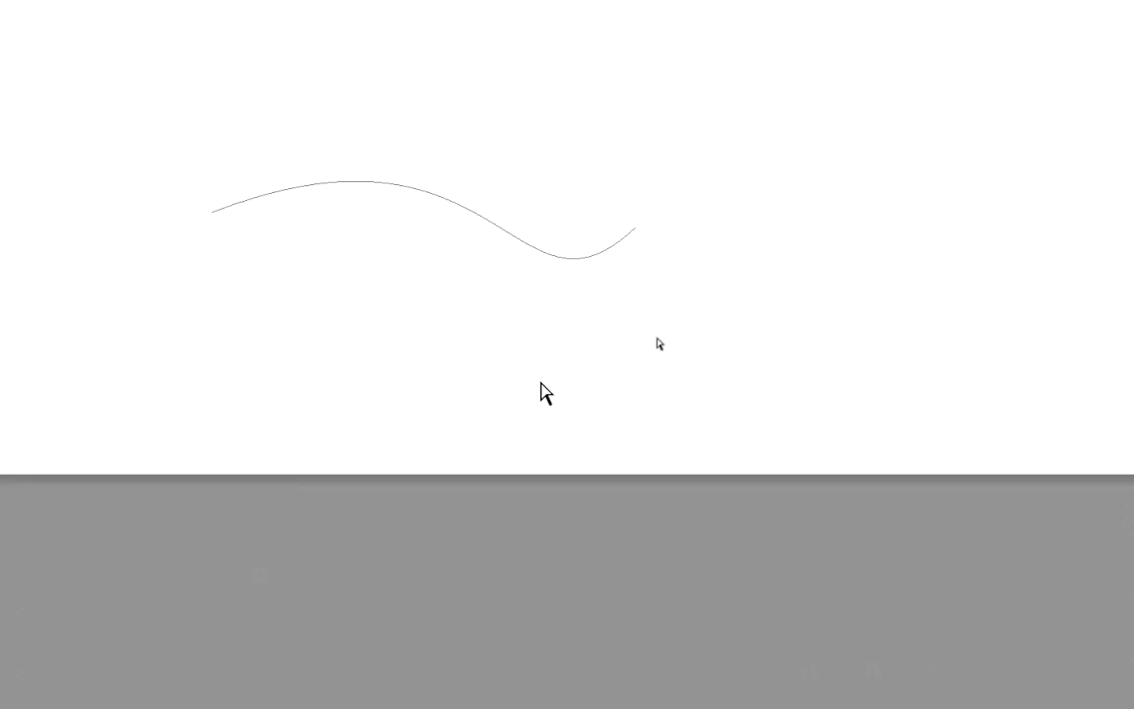
# Bend the right handle down and curl the left handle inward to form the dome.
pyautogui.click(555, 338)
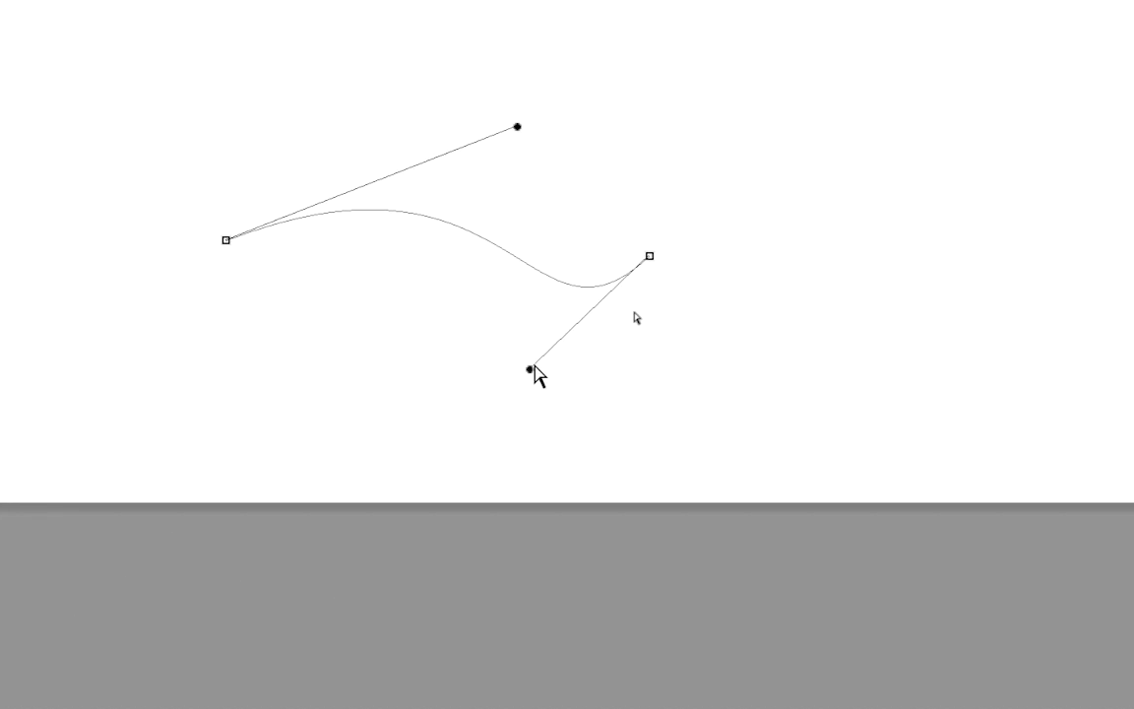
pyautogui.moveTo(534, 372); pyautogui.dragTo(463, 395)
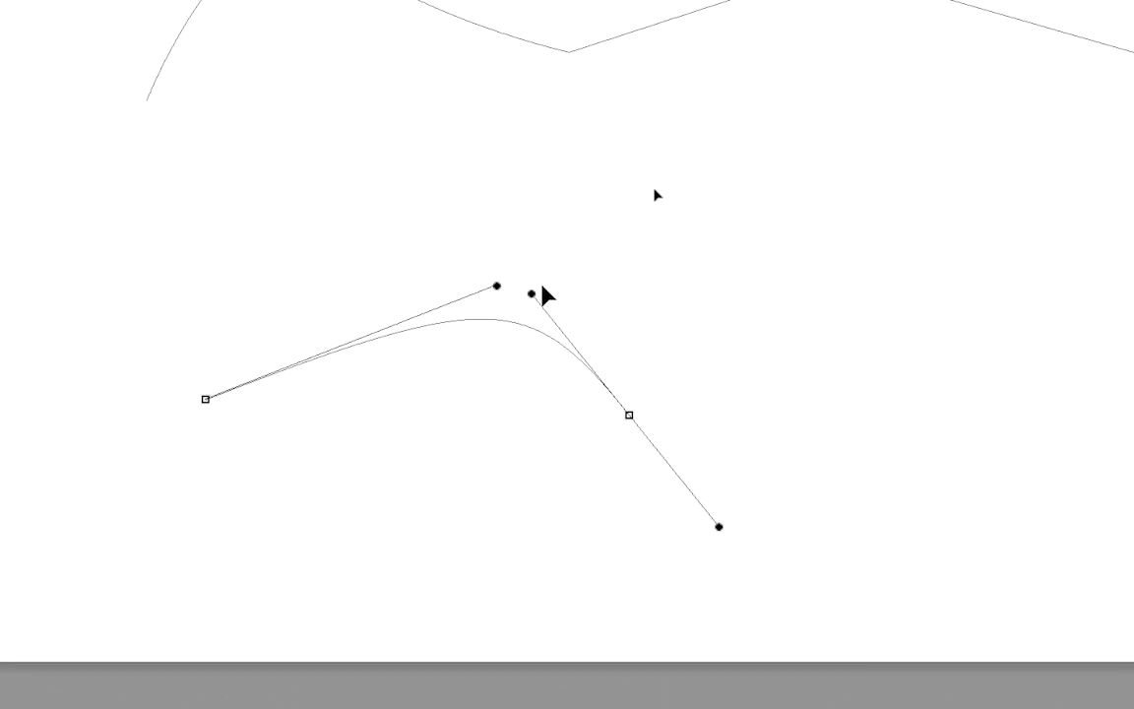
pyautogui.moveTo(462, 395)
pyautogui.mouseDown()
pyautogui.moveTo(532, 325)
pyautogui.moveTo(571, 325)
pyautogui.mouseUp()
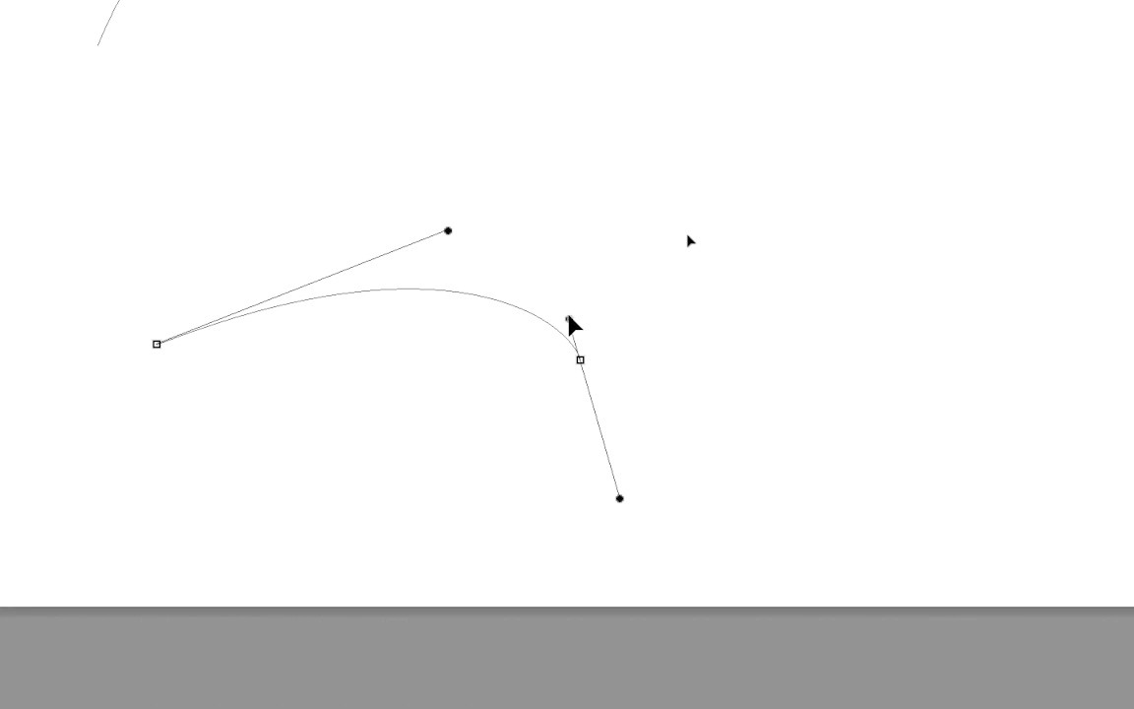
pyautogui.moveTo(527, 288)
pyautogui.mouseDown()
pyautogui.moveTo(541, 319)
pyautogui.moveTo(558, 323)
pyautogui.moveTo(472, 284)
pyautogui.moveTo(395, 301)
pyautogui.mouseUp()
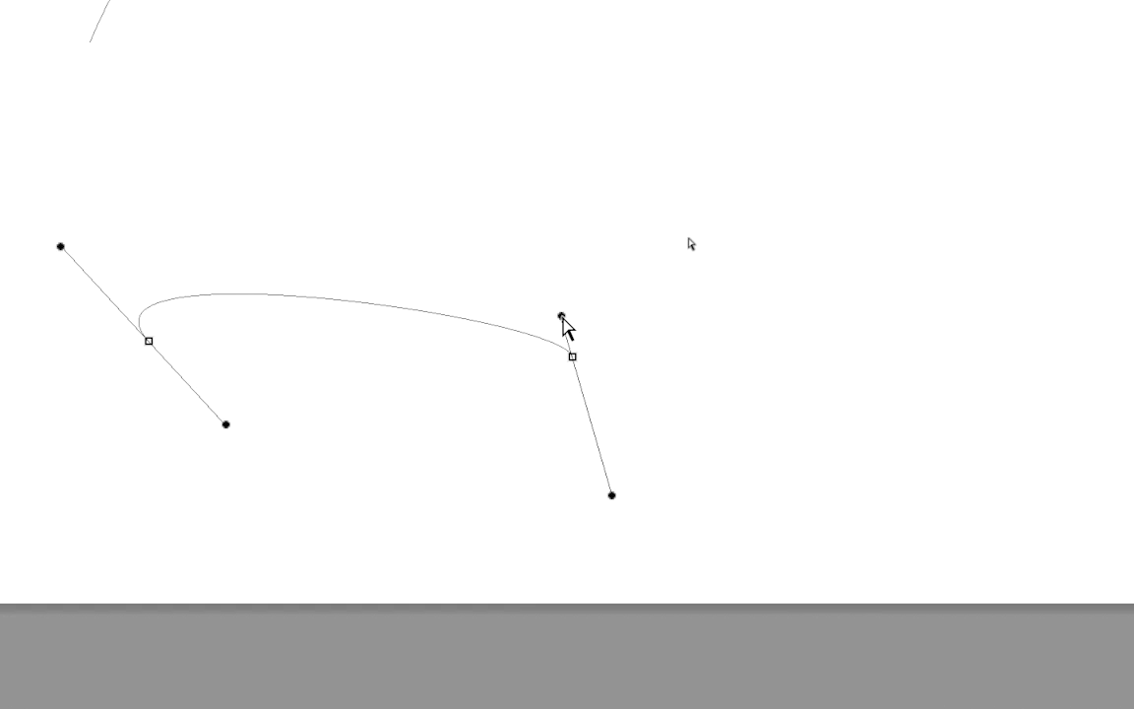
pyautogui.moveTo(598, 312)
pyautogui.mouseDown()
pyautogui.moveTo(567, 329)
pyautogui.moveTo(576, 294)
pyautogui.mouseUp()
pyautogui.click(565, 329)
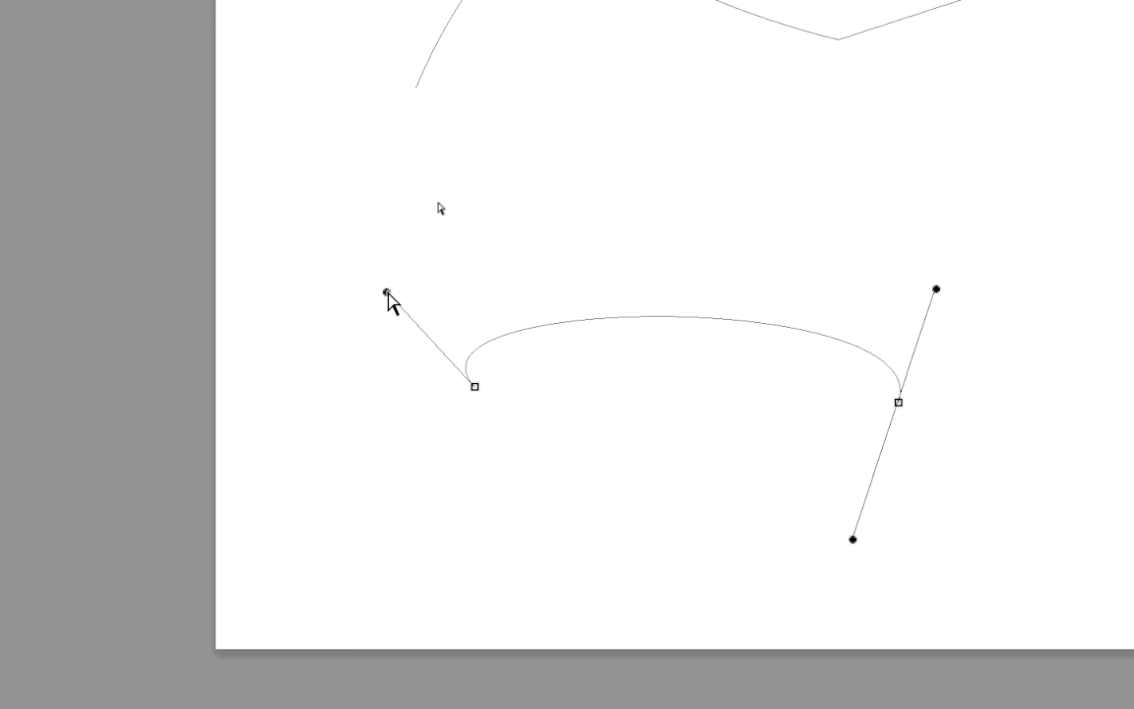
pyautogui.moveTo(390, 295); pyautogui.dragTo(459, 293)
# Angle the left handle downward so the curve sags deeply into the right-end hook.
pyautogui.moveTo(480, 325); pyautogui.dragTo(493, 374)
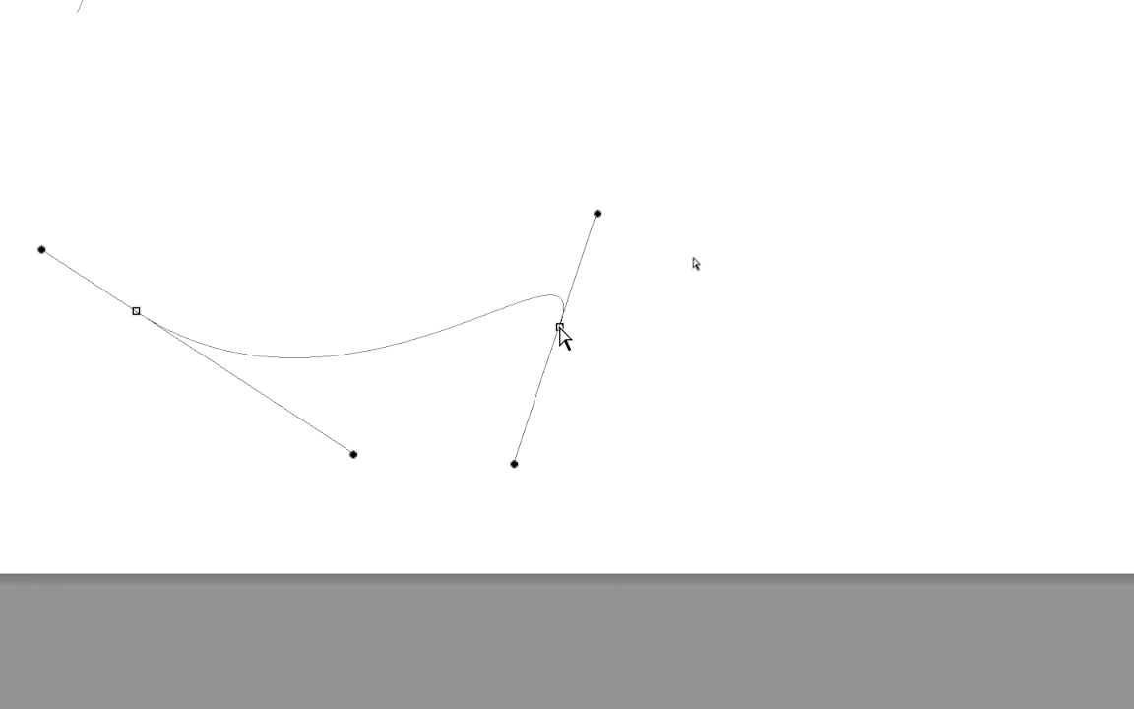
pyautogui.press('p')
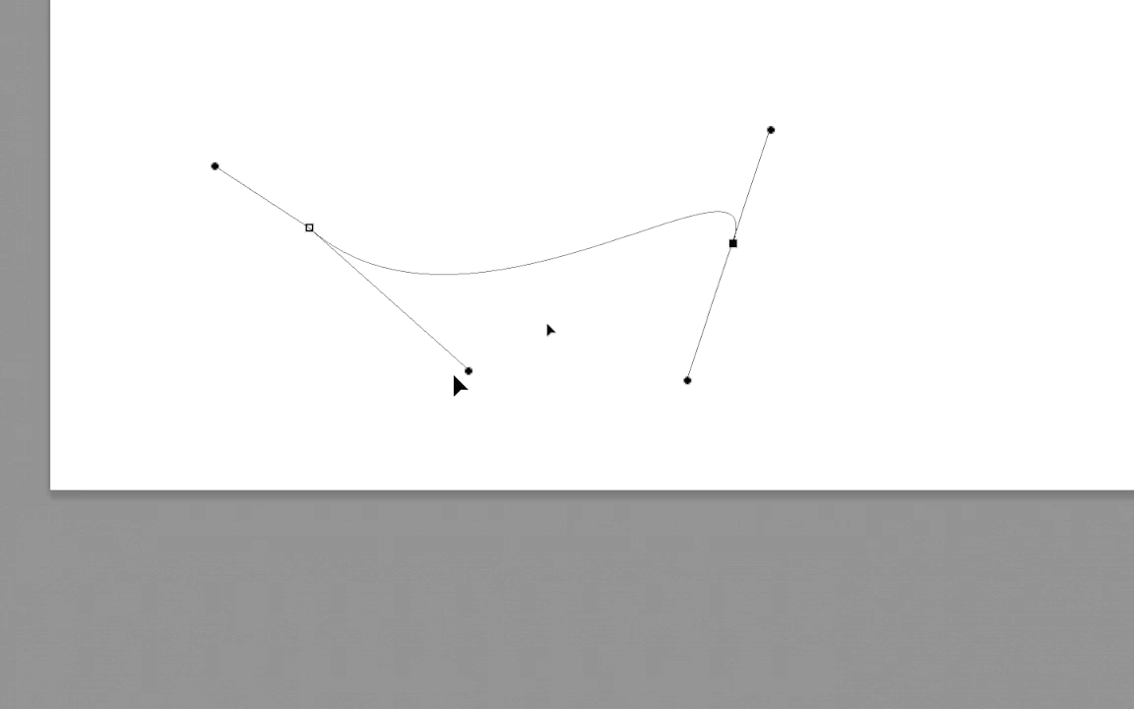
pyautogui.moveTo(479, 374)
pyautogui.mouseDown()
pyautogui.moveTo(404, 347)
pyautogui.moveTo(402, 313)
pyautogui.mouseUp()
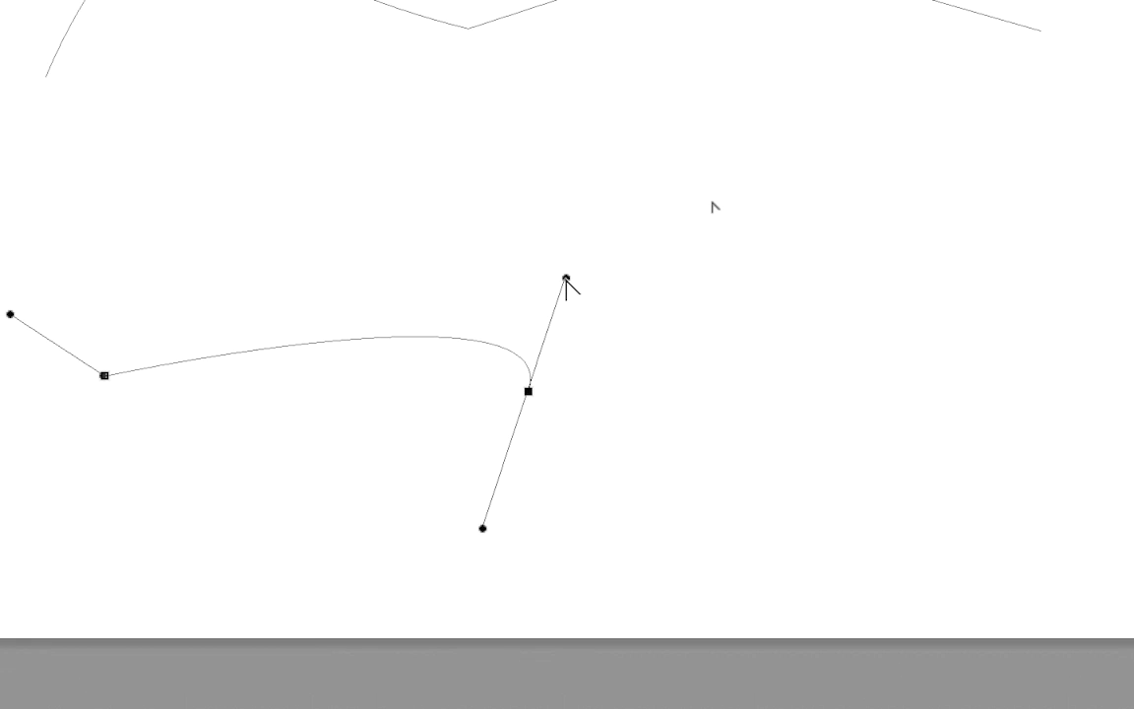
pyautogui.moveTo(104, 355); pyautogui.dragTo(544, 337)
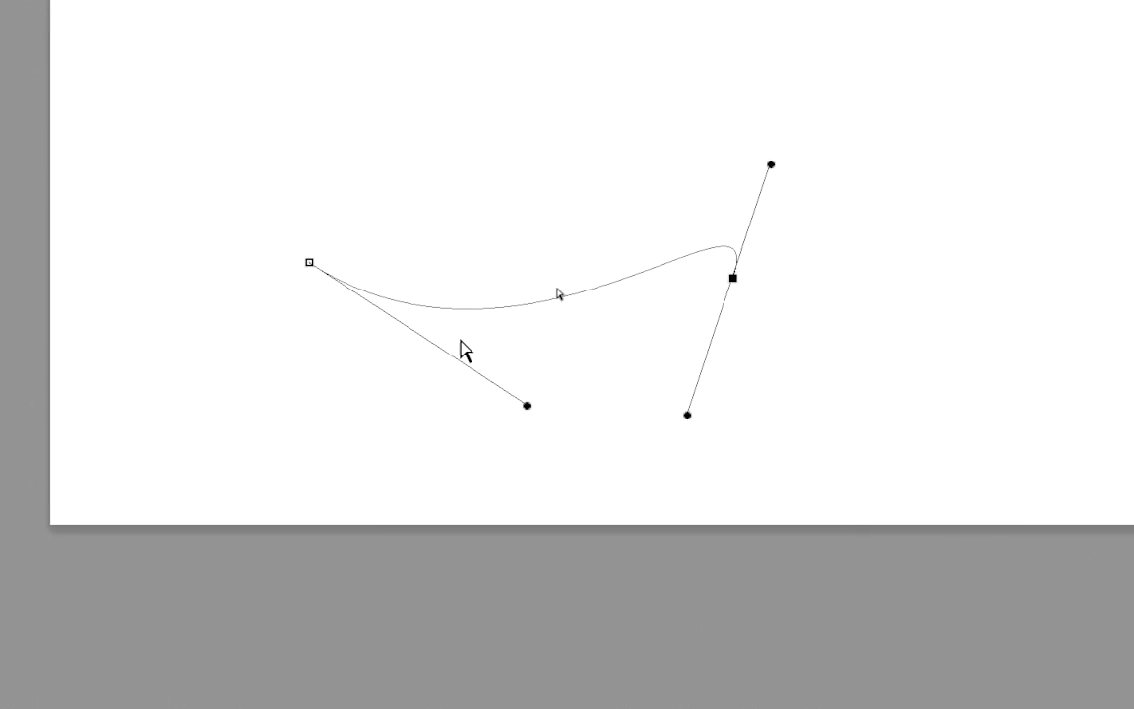
# Shorten the left handle and swing the right handle up to form a smooth arch.
pyautogui.moveTo(483, 366); pyautogui.dragTo(406, 313)
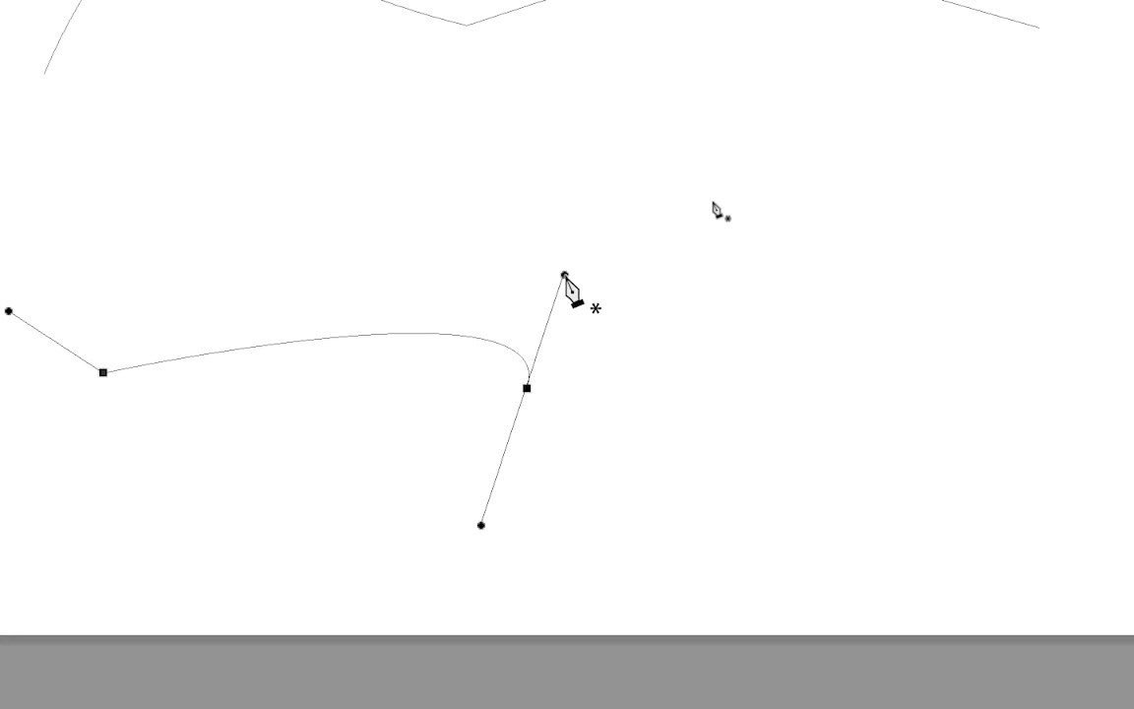
pyautogui.moveTo(566, 279)
pyautogui.mouseDown()
pyautogui.moveTo(476, 264)
pyautogui.moveTo(480, 358)
pyautogui.mouseUp()
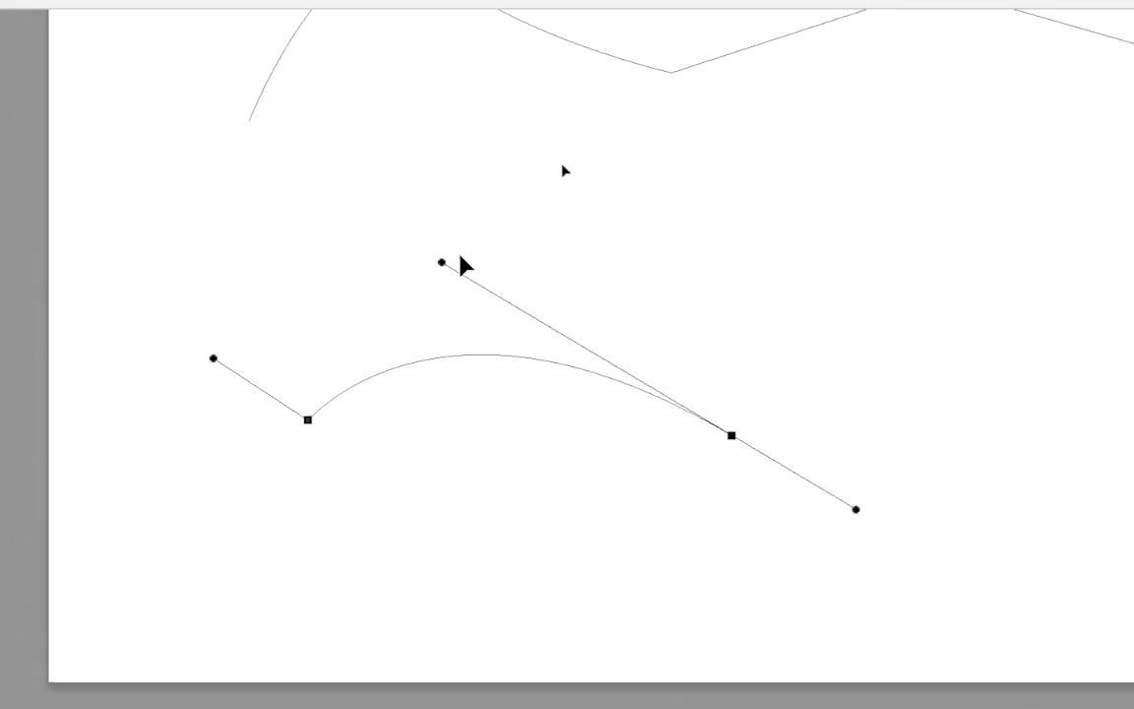
pyautogui.moveTo(479, 358)
pyautogui.mouseDown()
pyautogui.moveTo(535, 242)
pyautogui.moveTo(508, 254)
pyautogui.mouseUp()
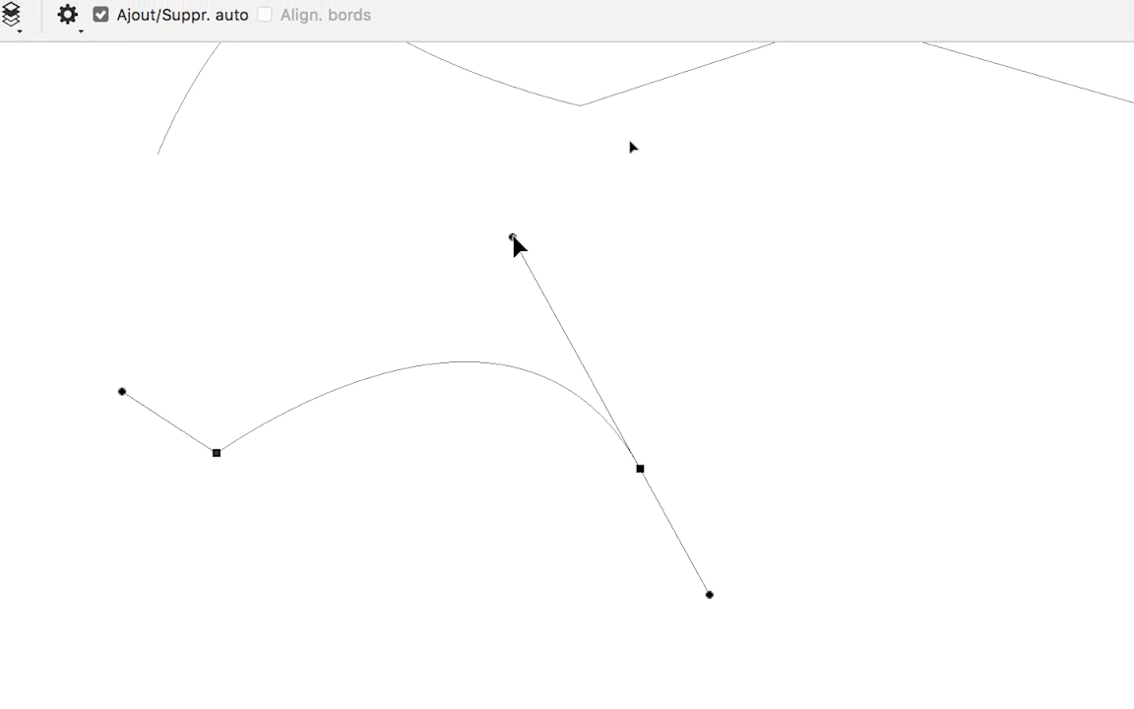
pyautogui.moveTo(507, 254)
pyautogui.mouseDown()
pyautogui.moveTo(486, 377)
pyautogui.moveTo(513, 235)
pyautogui.mouseUp()
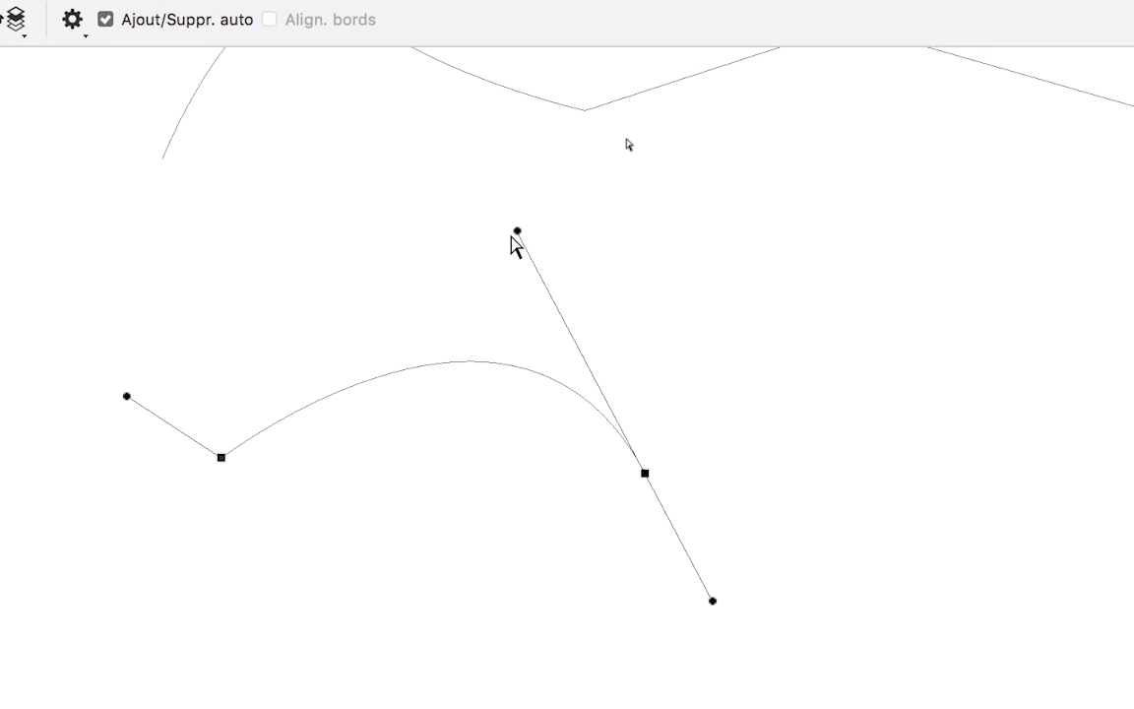
pyautogui.moveTo(511, 239); pyautogui.dragTo(475, 360)
pyautogui.moveTo(497, 279); pyautogui.dragTo(500, 266)
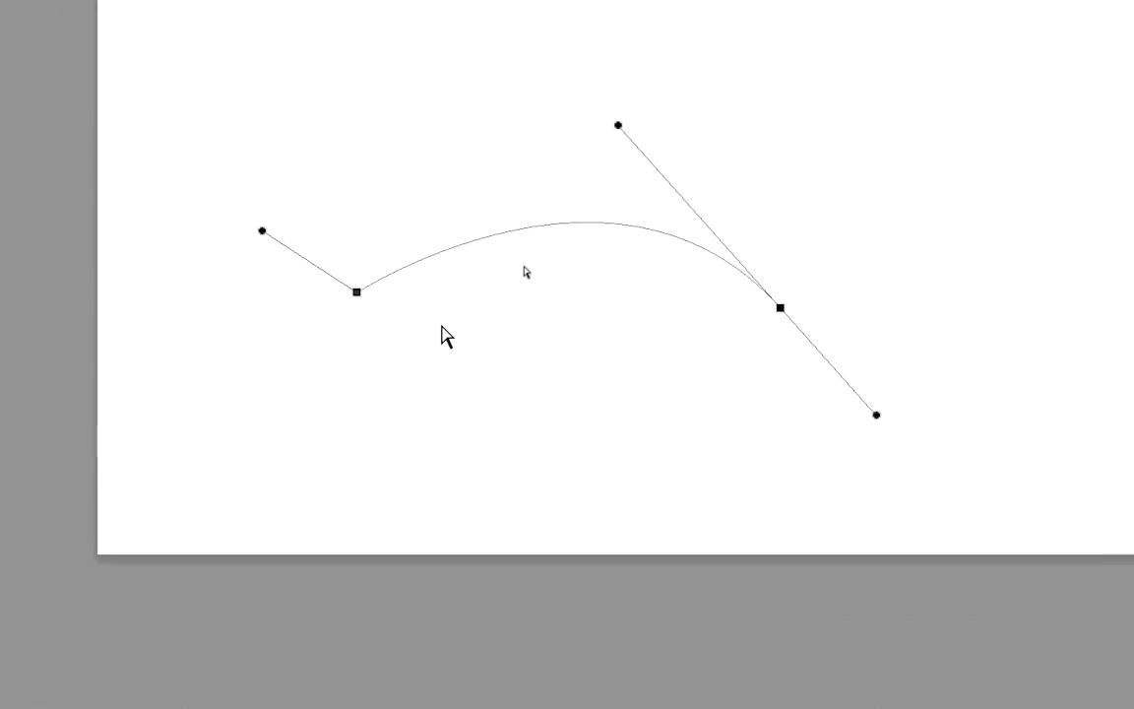
pyautogui.press('p')
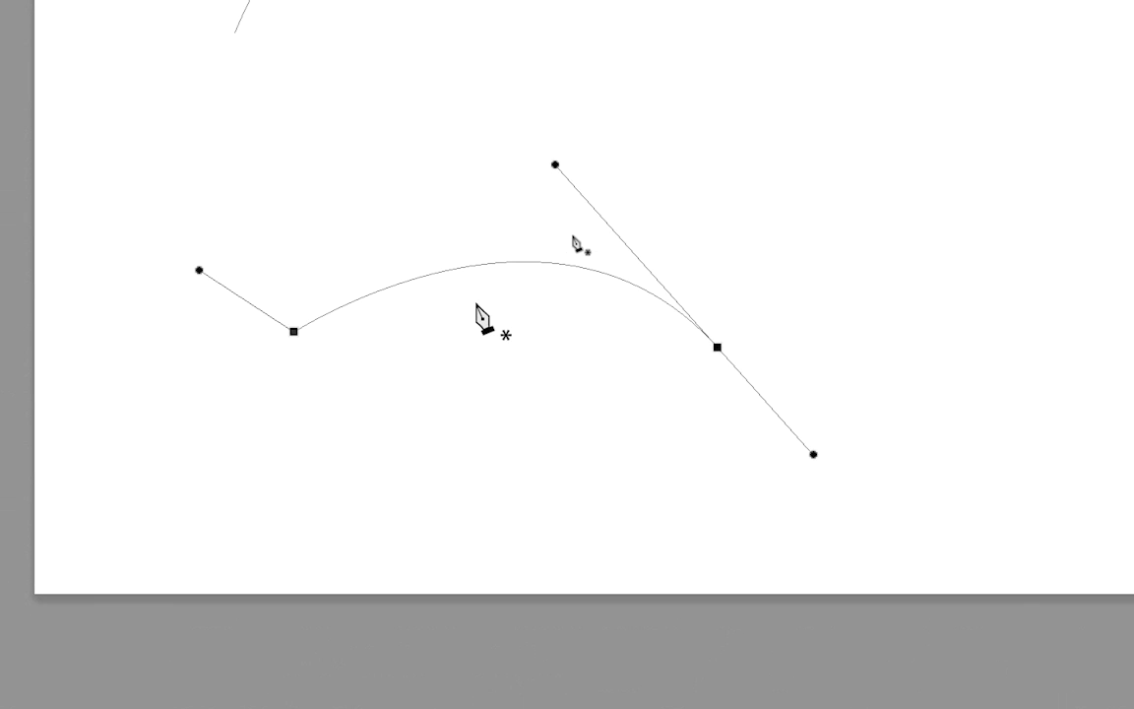